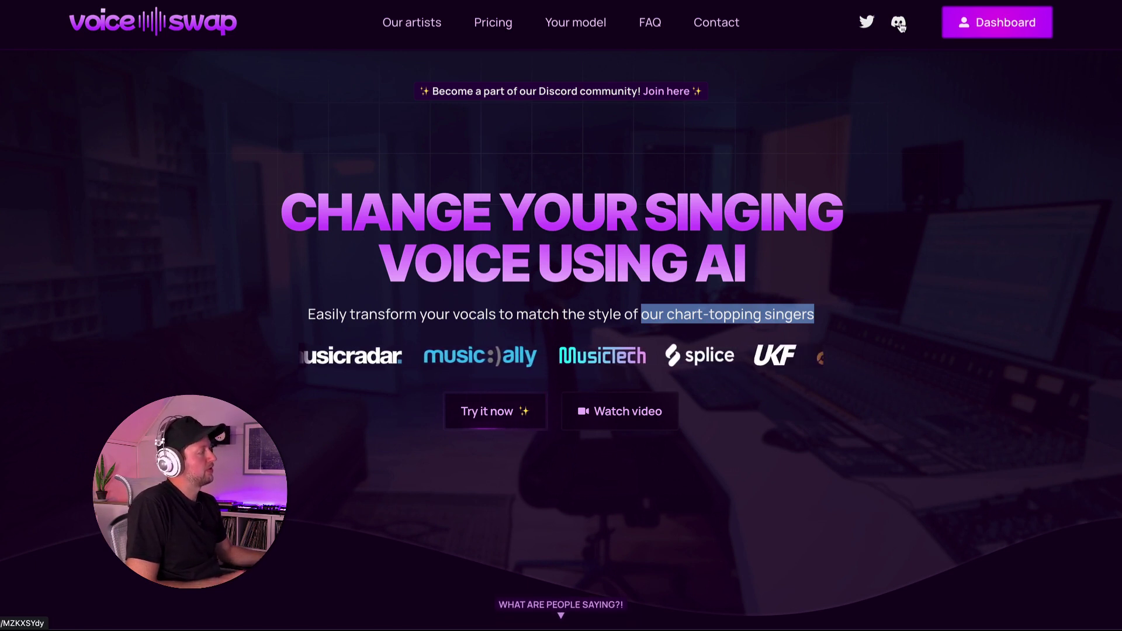
# Step: Open the dashboard and look over the featured and session artists
pyautogui.click(1010, 31)
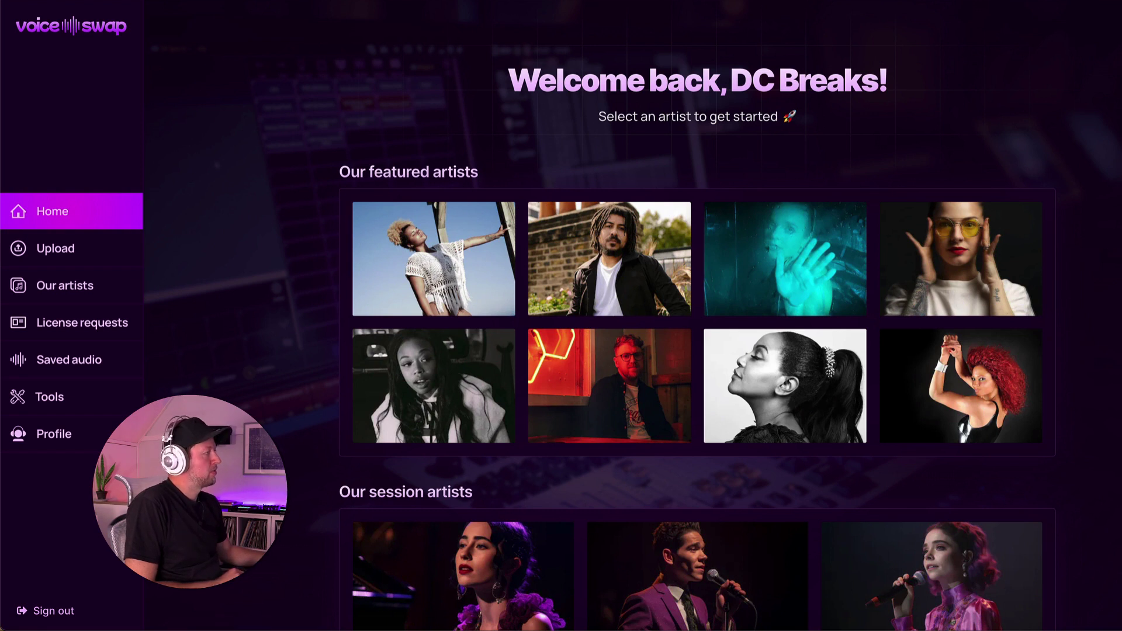
pyautogui.scroll(-1, 641, 194)
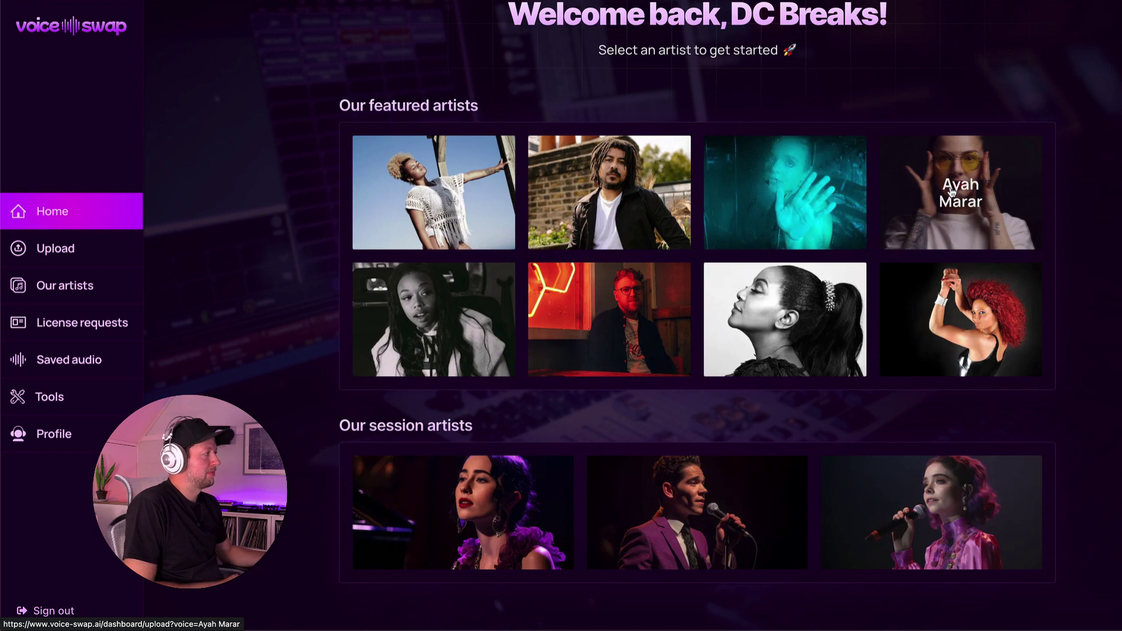
pyautogui.scroll(-1, 1105, 199)
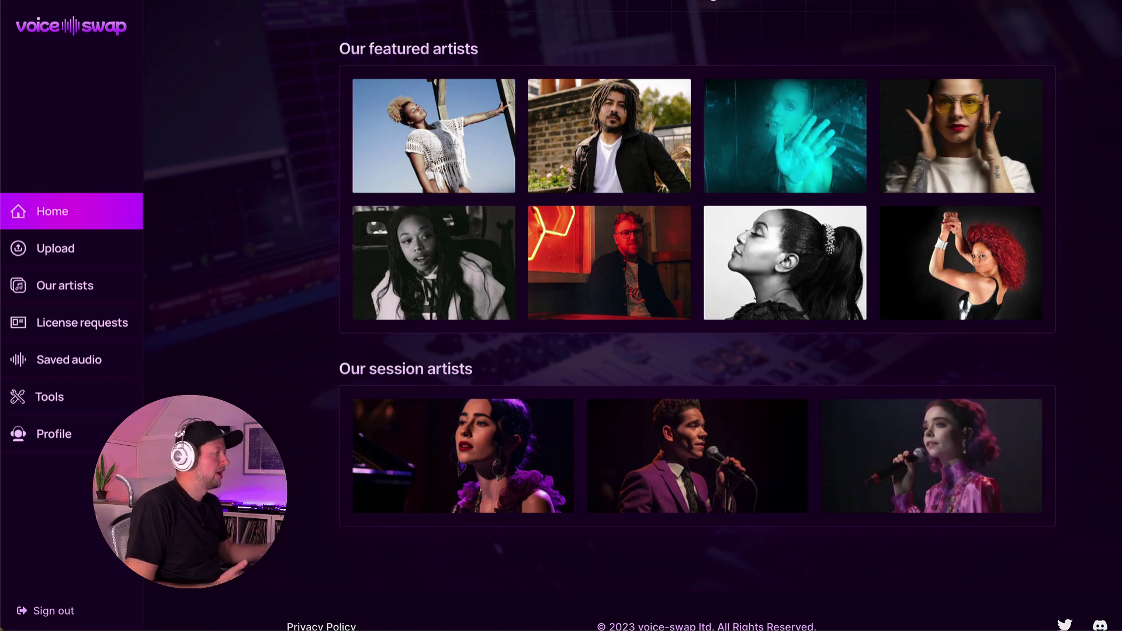
pyautogui.scroll(3, 1015, 341)
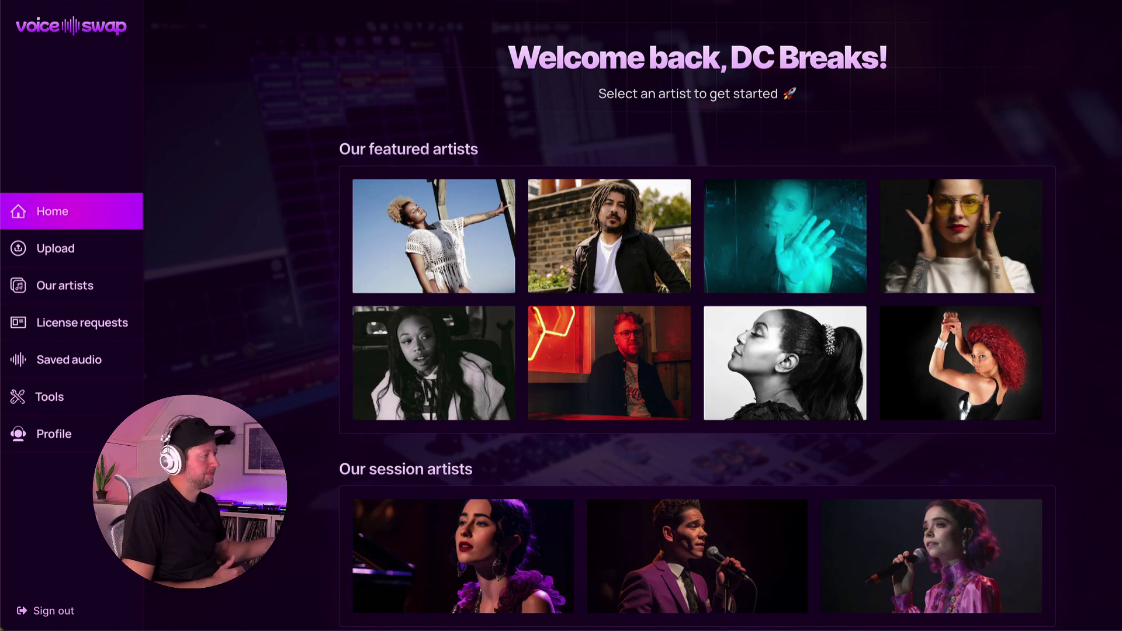
# Step: Open the audio upload form and load We Never Slow Down_VOX_1.wav from the Desktop as the audio file
pyautogui.click(73, 250)
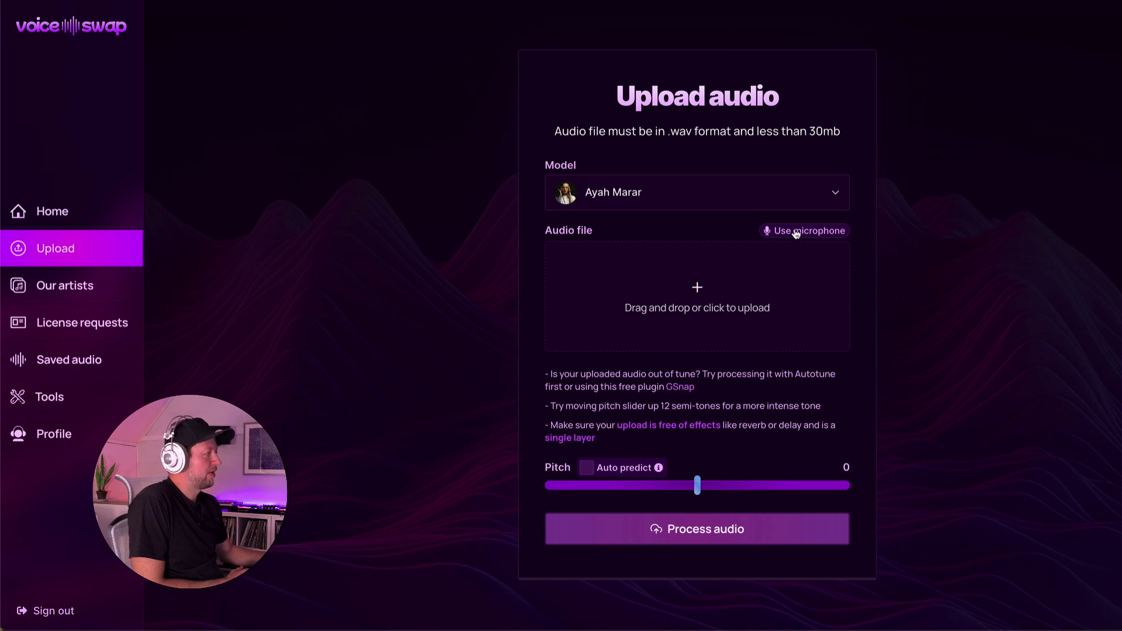
pyautogui.click(808, 194)
pyautogui.click(809, 194)
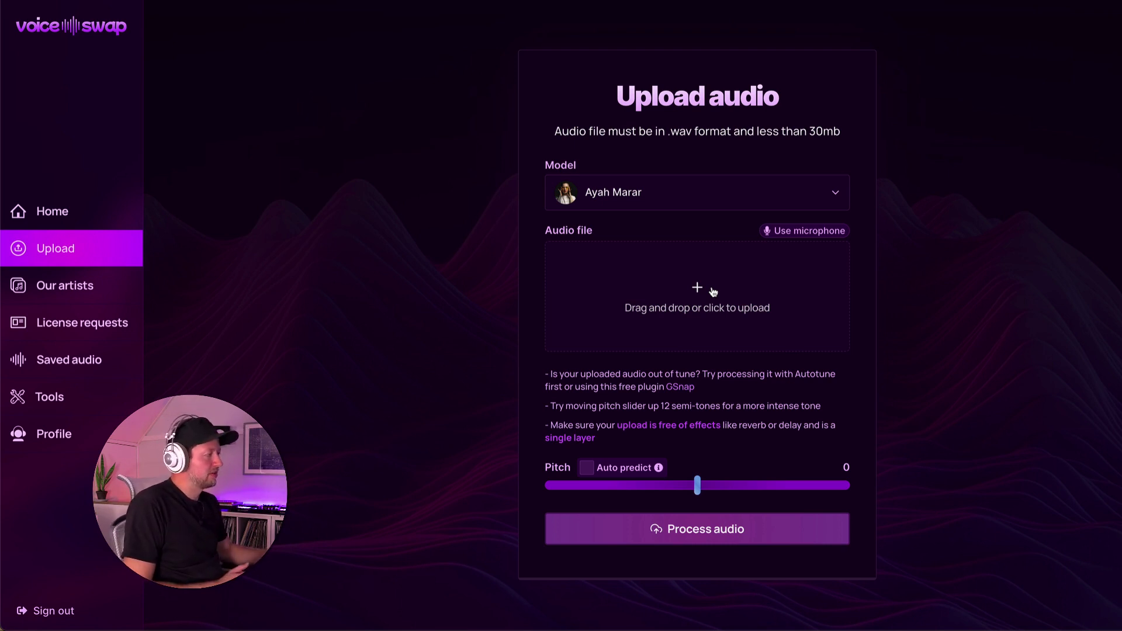
pyautogui.click(738, 293)
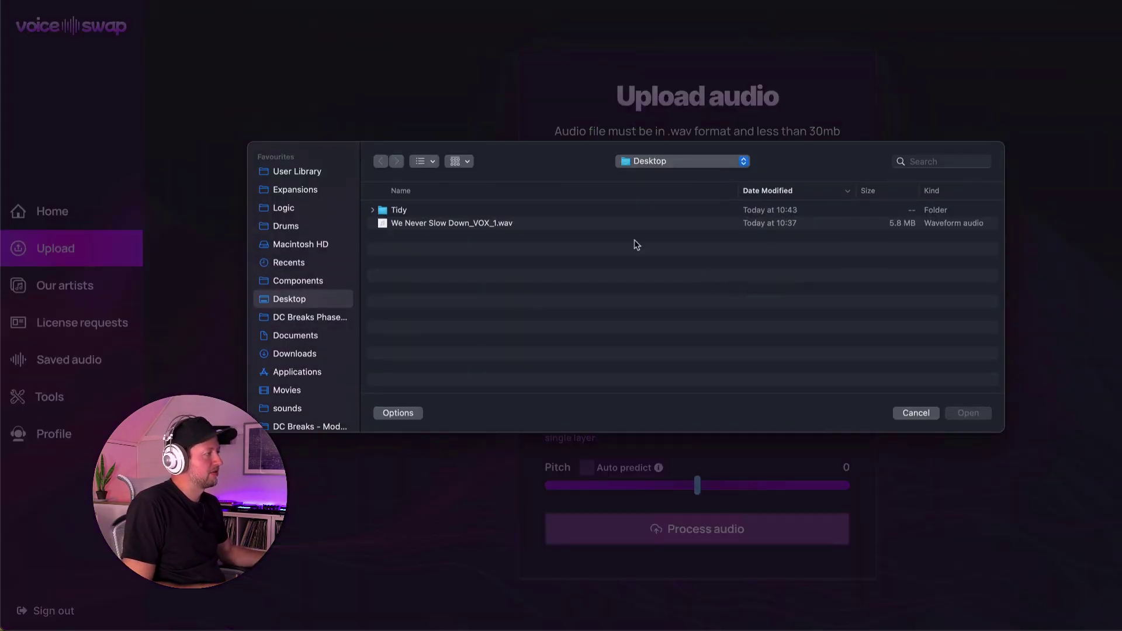
pyautogui.click(444, 224)
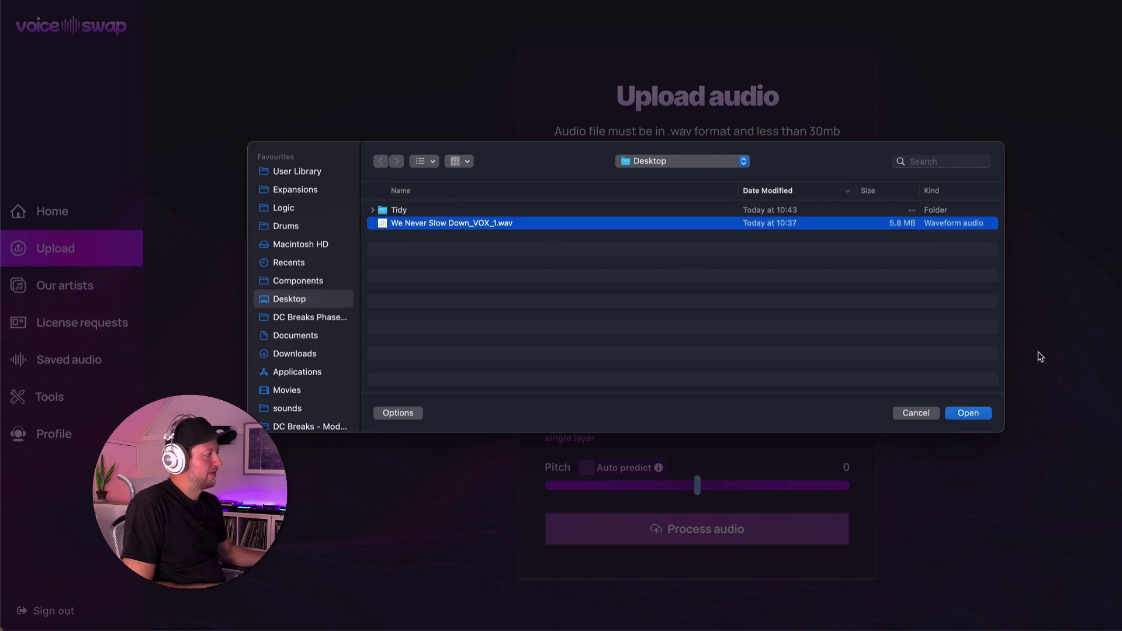
pyautogui.click(973, 416)
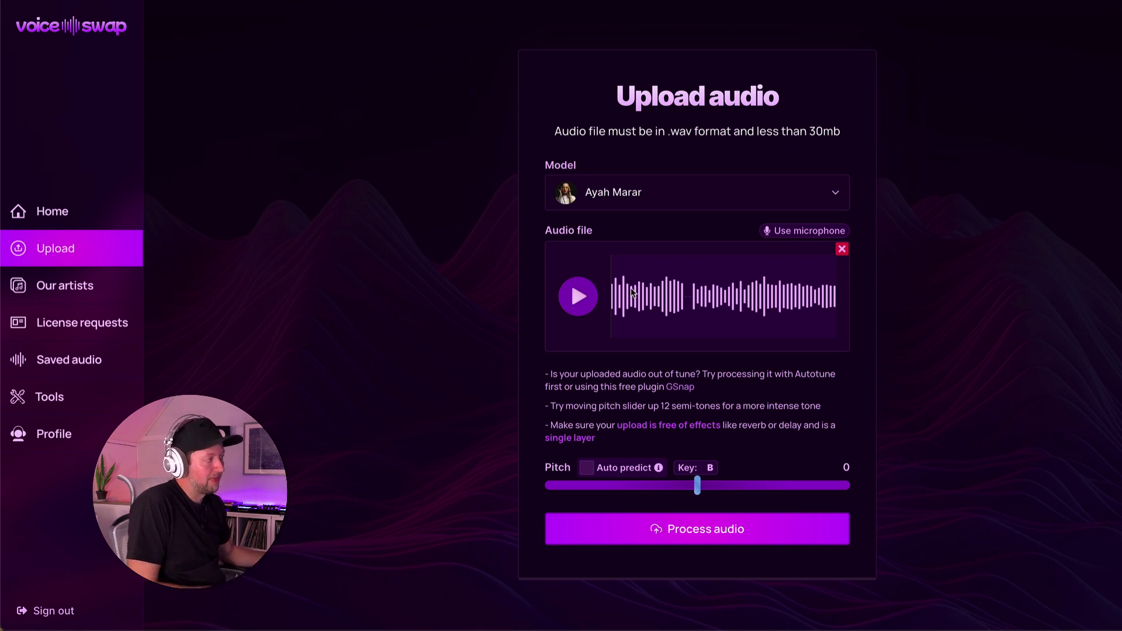
# Step: Play the uploaded vocal from the start and skip ahead to a section near its end
pyautogui.click(580, 297)
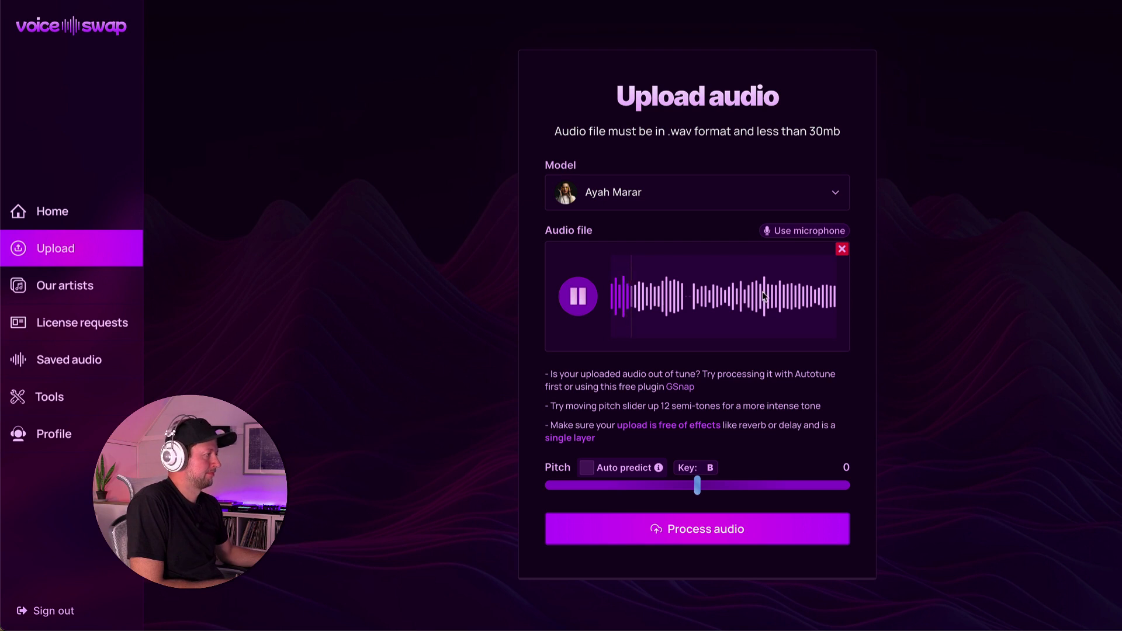
pyautogui.click(795, 299)
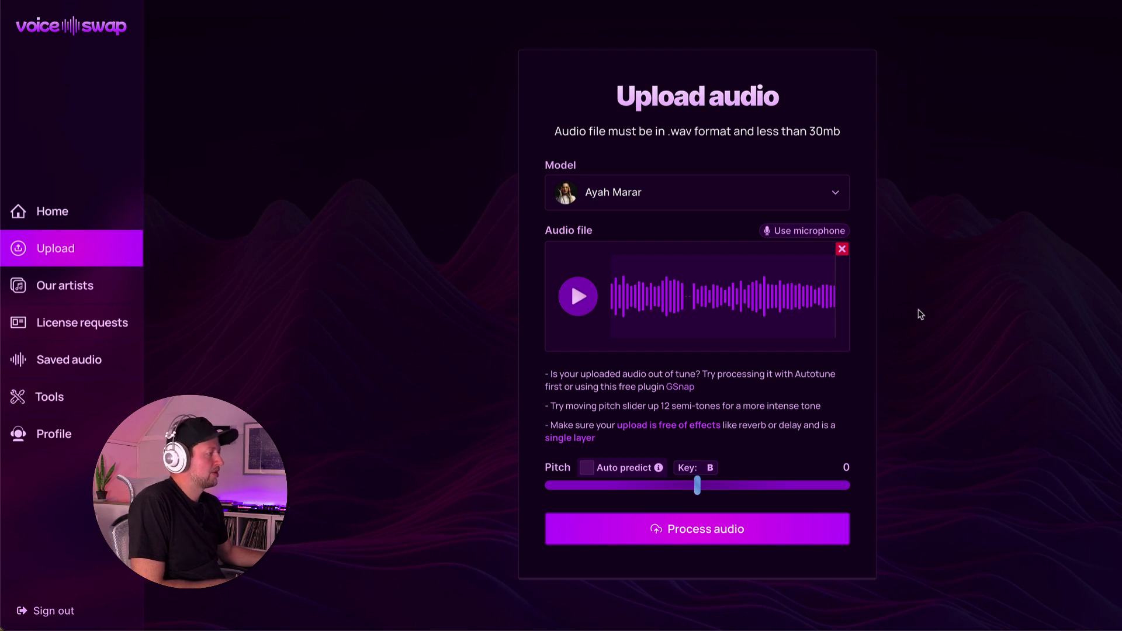
# Step: Process the vocal with the Ayah Marar model, accepting the usage rules, privacy consent and Terms of Service
pyautogui.scroll(-1, 917, 310)
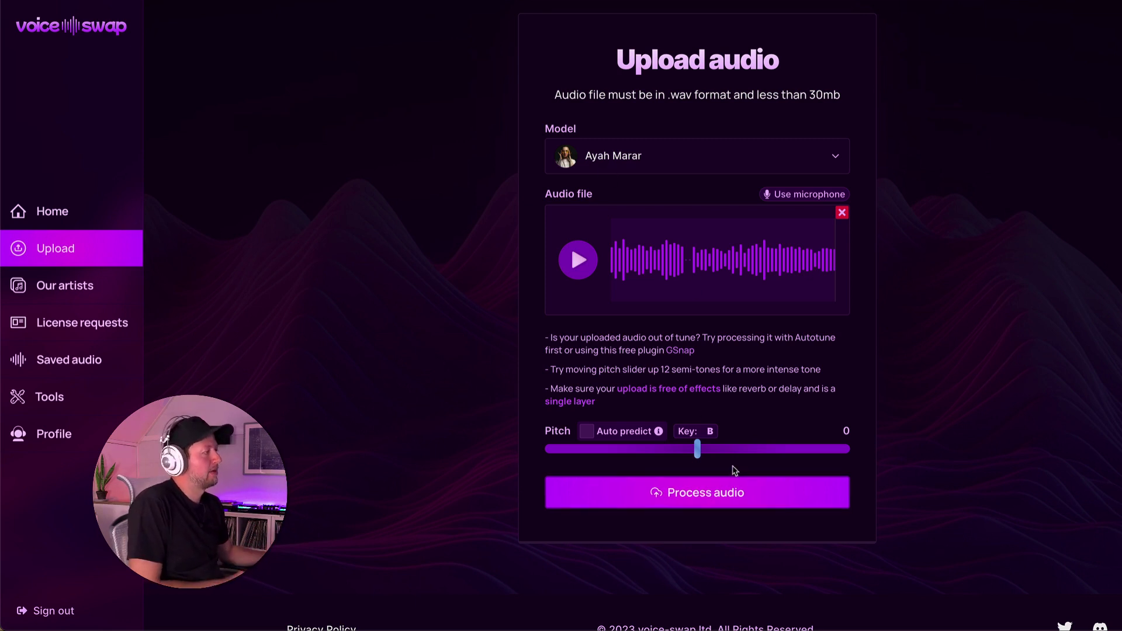
pyautogui.click(699, 500)
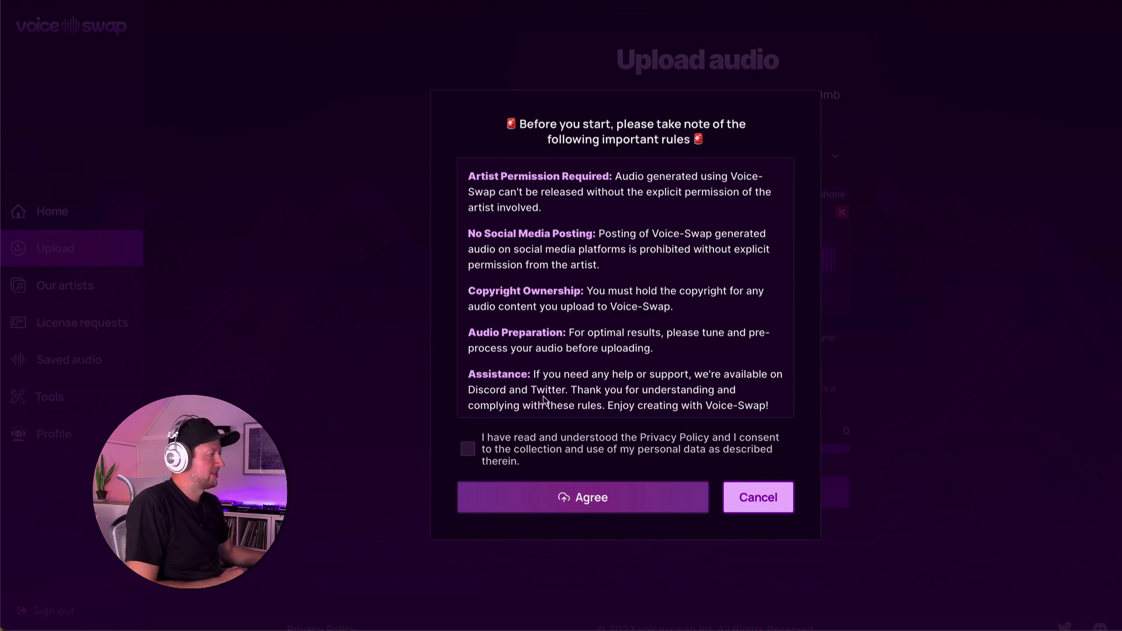
pyautogui.click(468, 448)
pyautogui.click(577, 497)
pyautogui.click(500, 383)
pyautogui.click(576, 423)
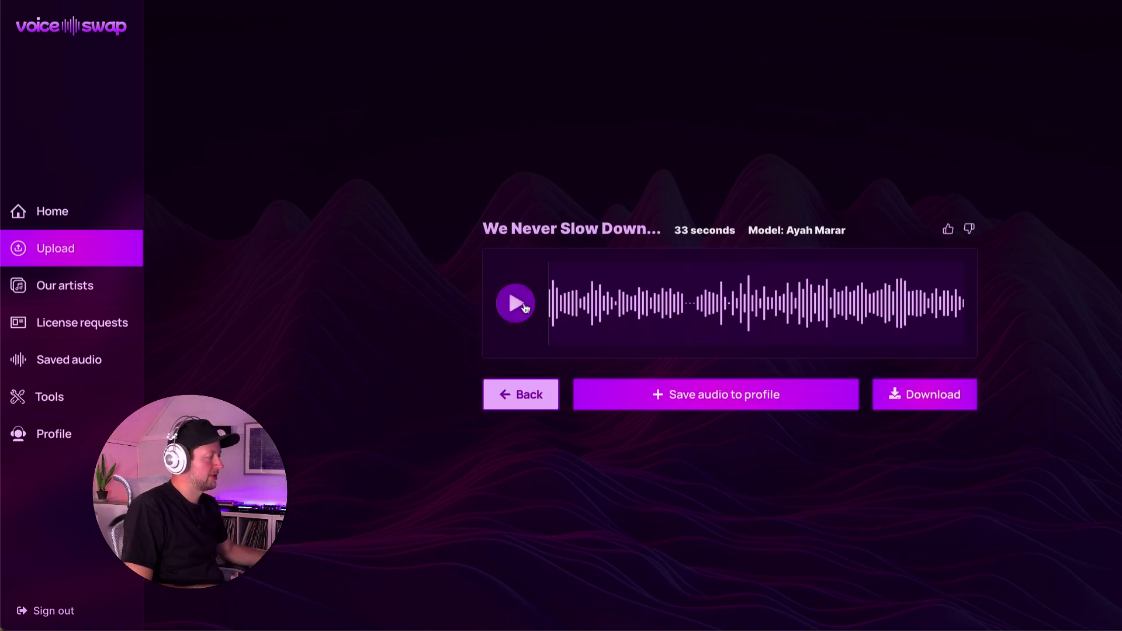
# Step: Listen to the opening of the Ayah Marar conversion and to a section in its second half
pyautogui.click(516, 303)
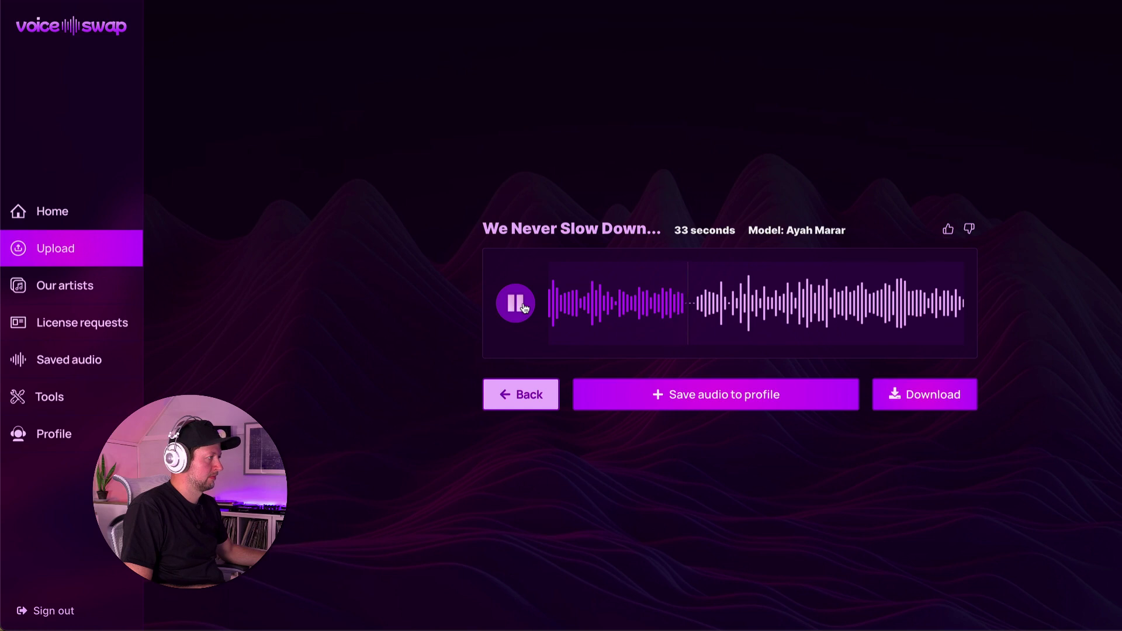
pyautogui.click(524, 308)
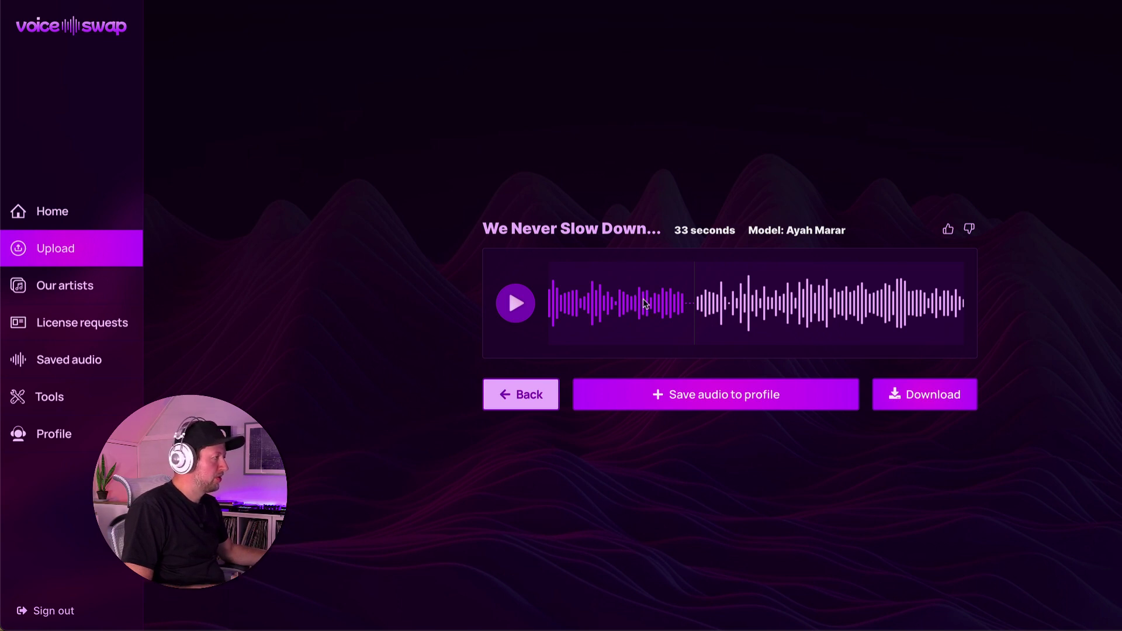
pyautogui.click(666, 299)
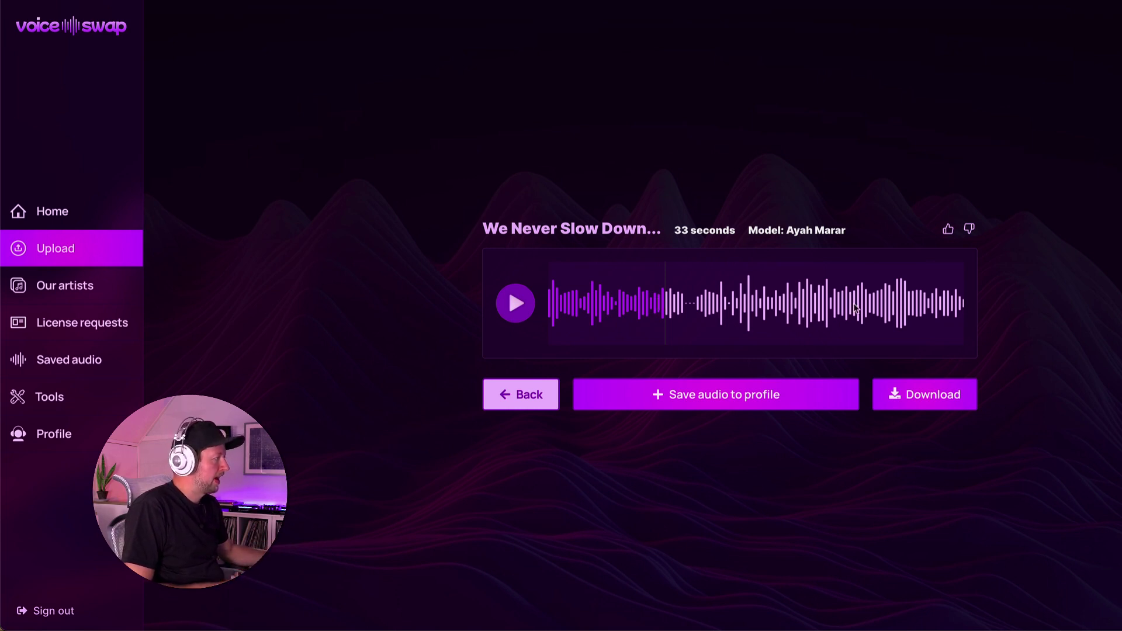
pyautogui.click(831, 300)
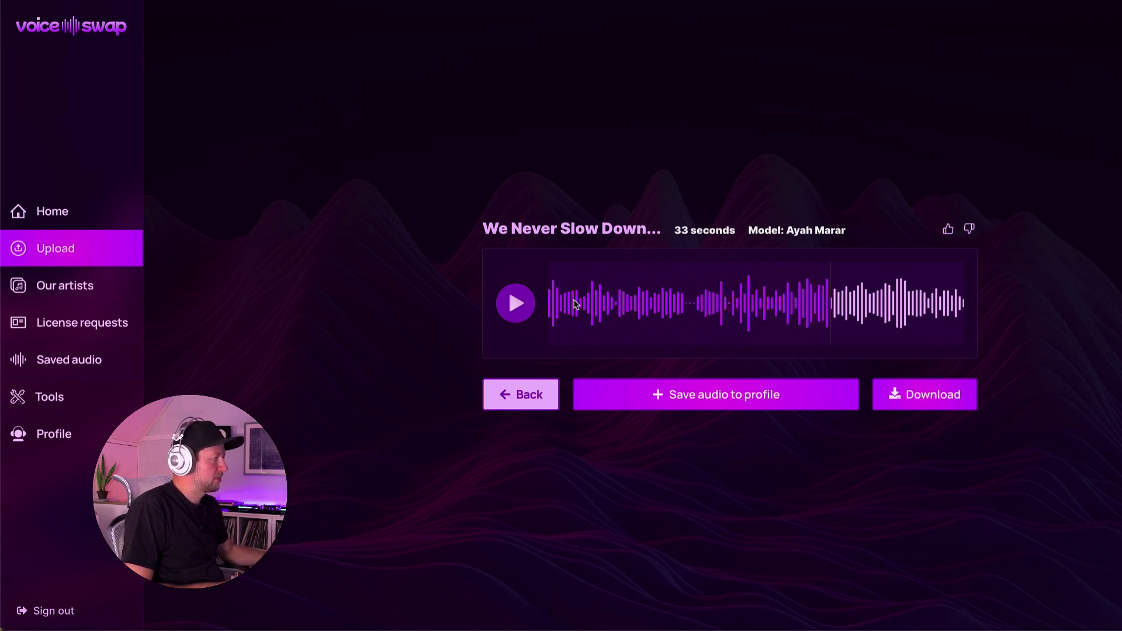
pyautogui.click(522, 305)
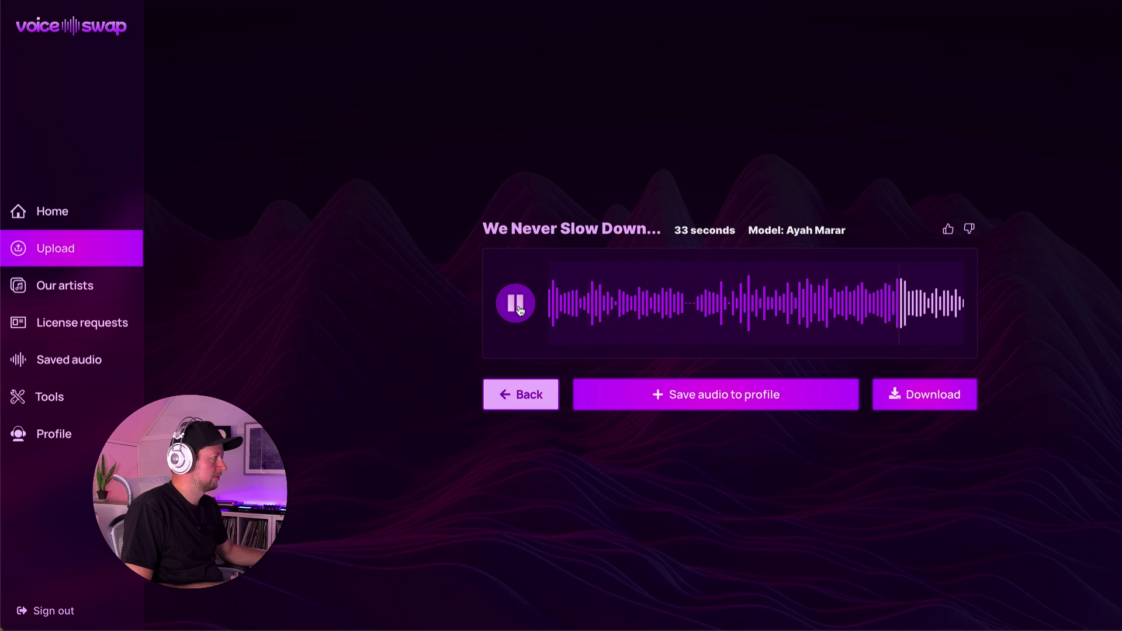
pyautogui.click(520, 309)
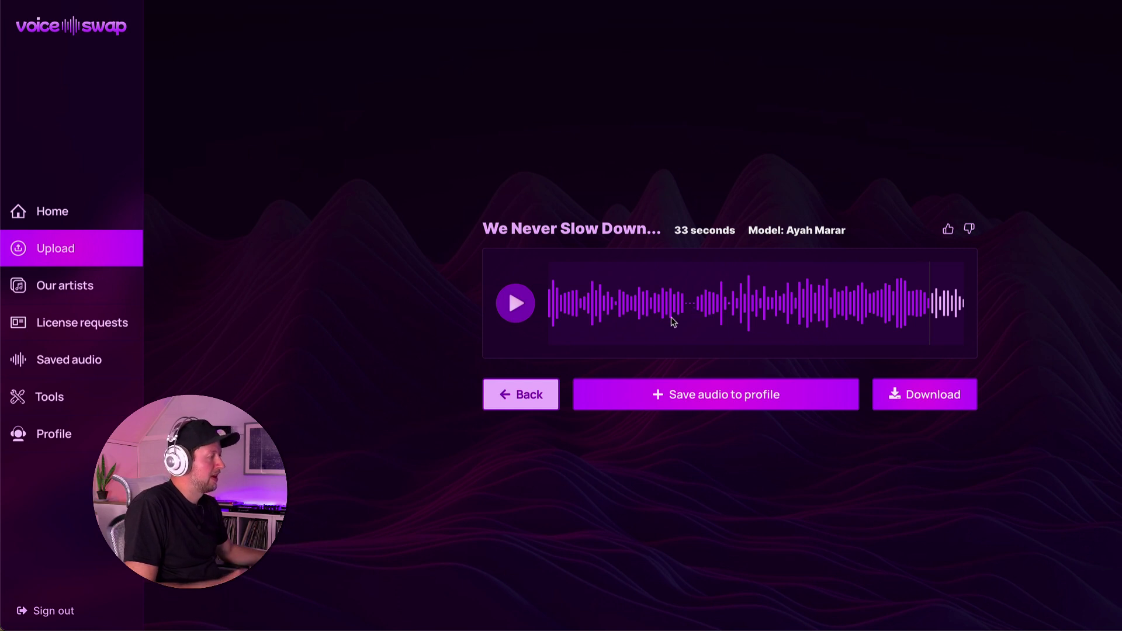
# Step: Return to the upload form, switch the model to Liam Bailey and process the same vocal, agreeing to the Terms of Service
pyautogui.click(526, 395)
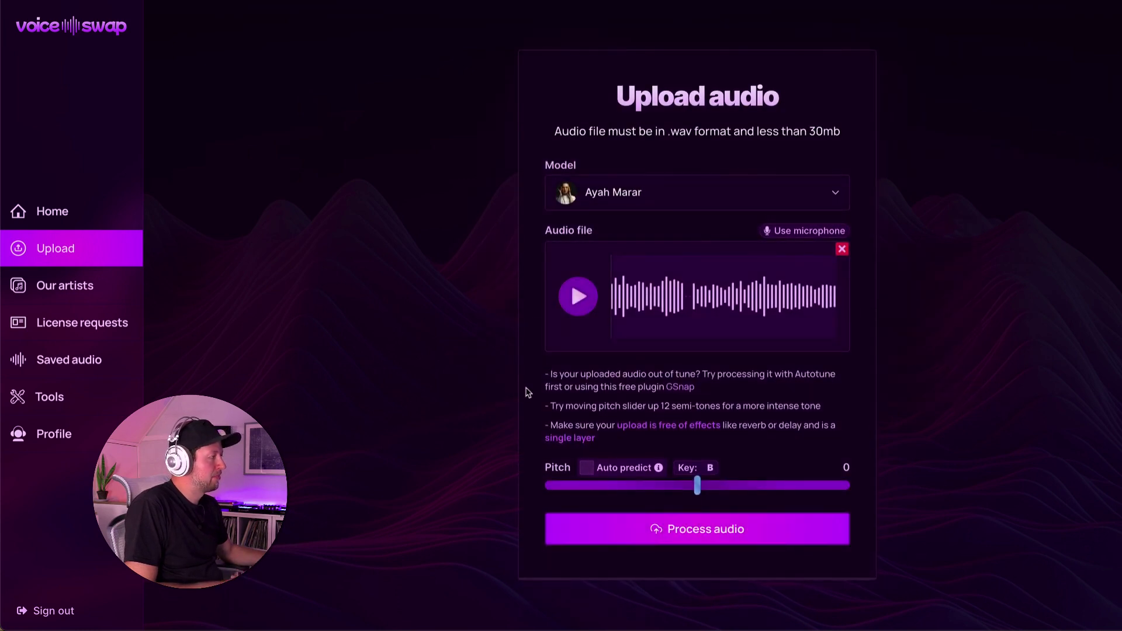
pyautogui.click(672, 196)
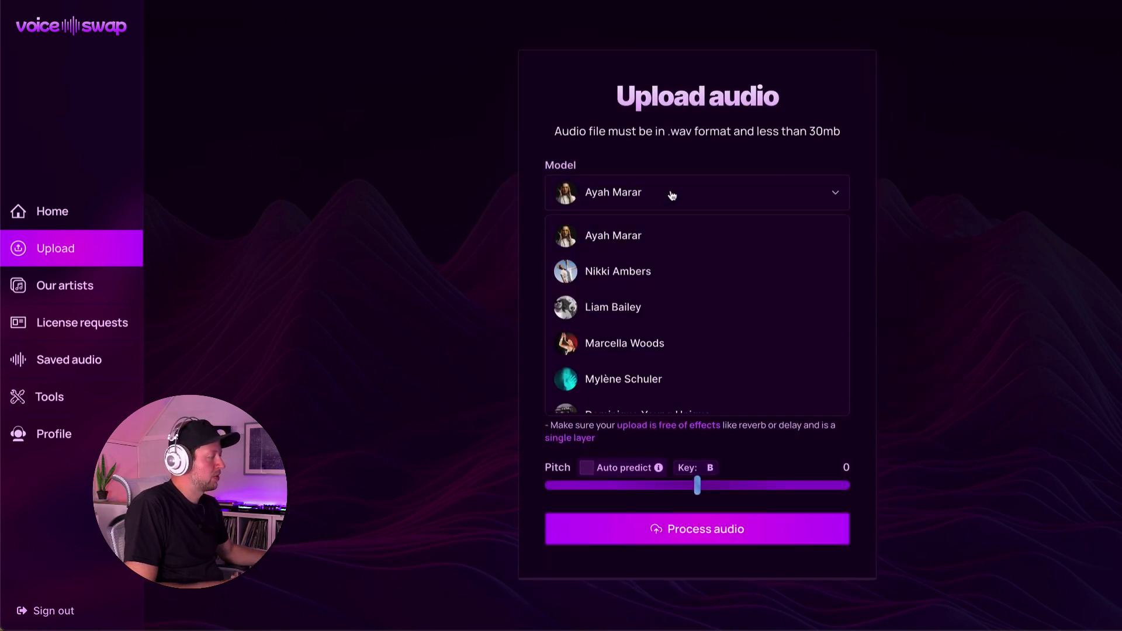
pyautogui.click(667, 310)
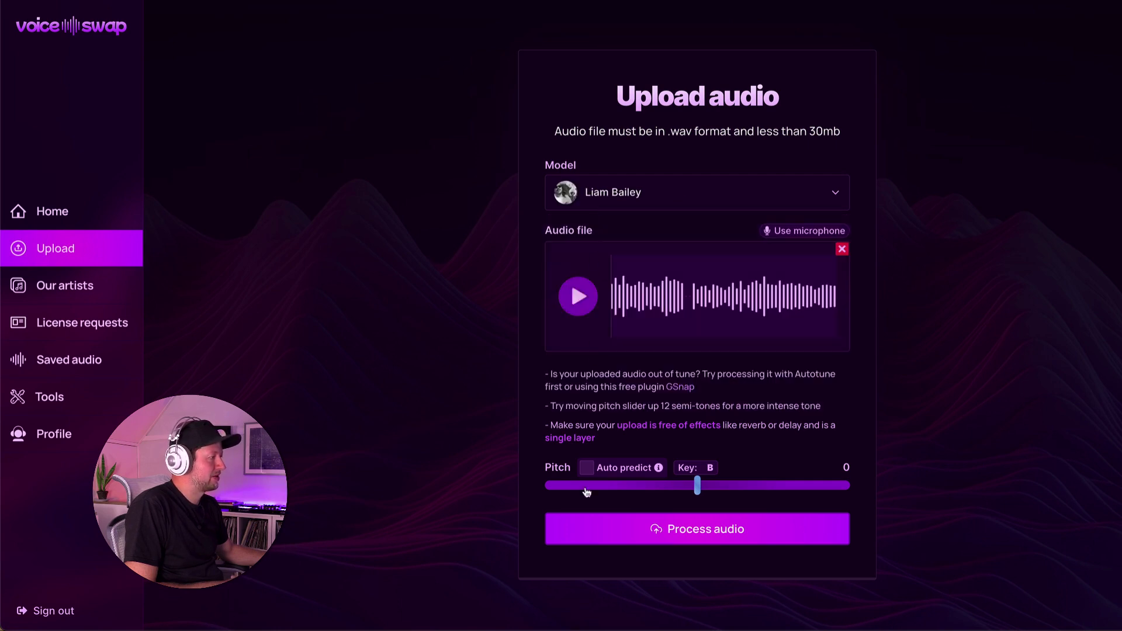
pyautogui.click(673, 532)
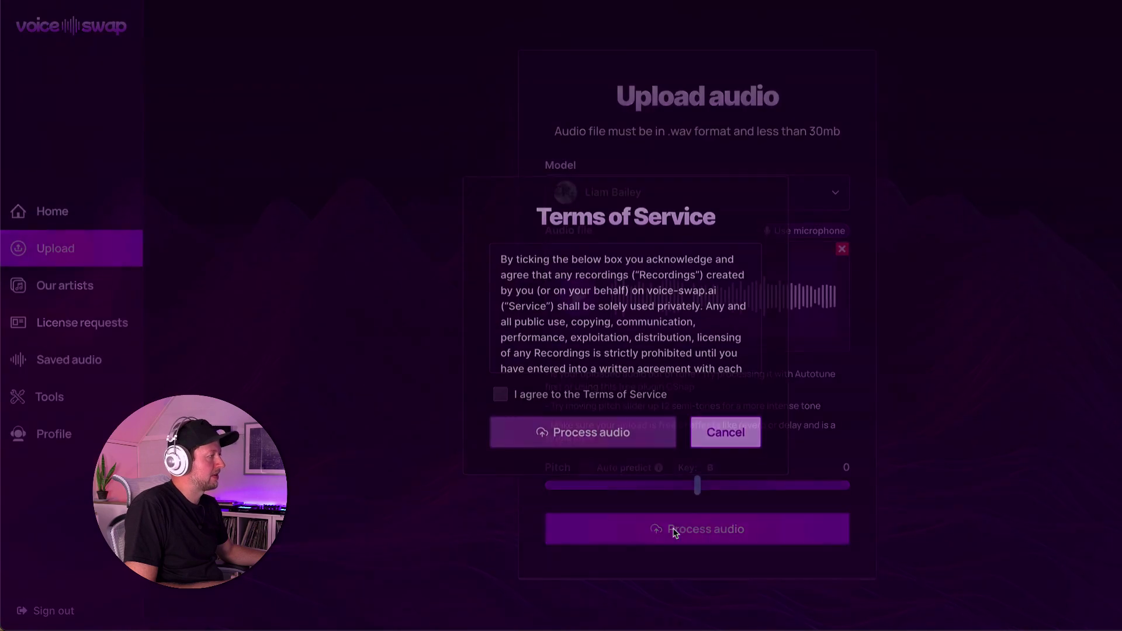
pyautogui.click(533, 419)
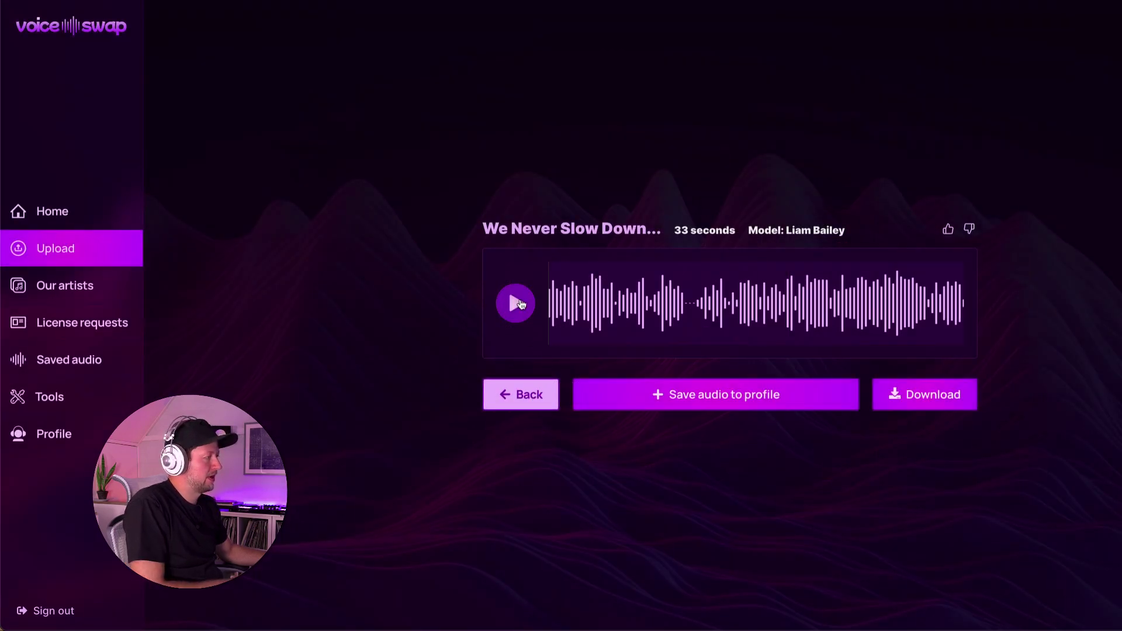
# Step: Play the Liam Bailey conversion from the start and skip to a section in its second half
pyautogui.click(515, 303)
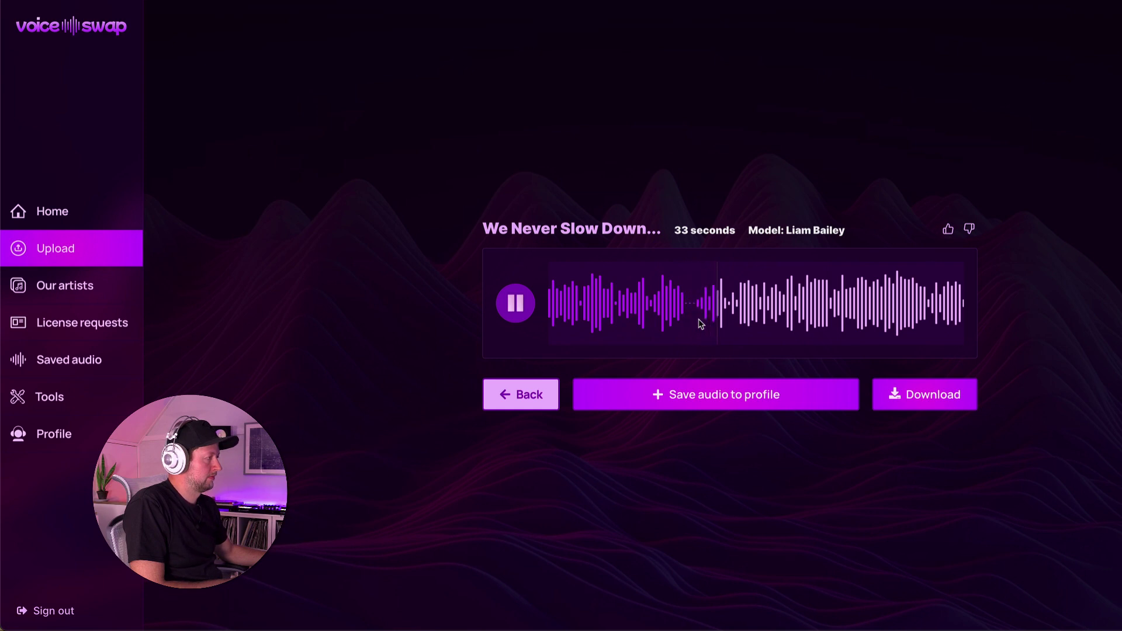
pyautogui.click(839, 310)
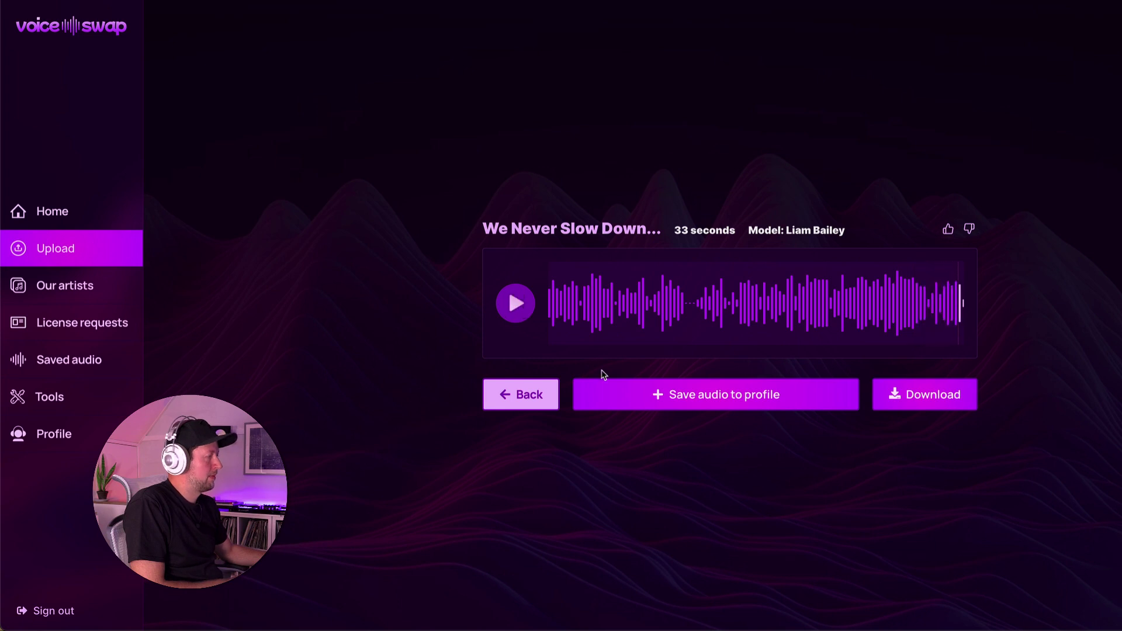
# Step: Return to the upload form, set the pitch to -5 and reprocess the vocal with Liam Bailey, agreeing to the Terms of Service
pyautogui.click(519, 394)
pyautogui.moveTo(697, 485); pyautogui.dragTo(635, 485)
pyautogui.click(667, 533)
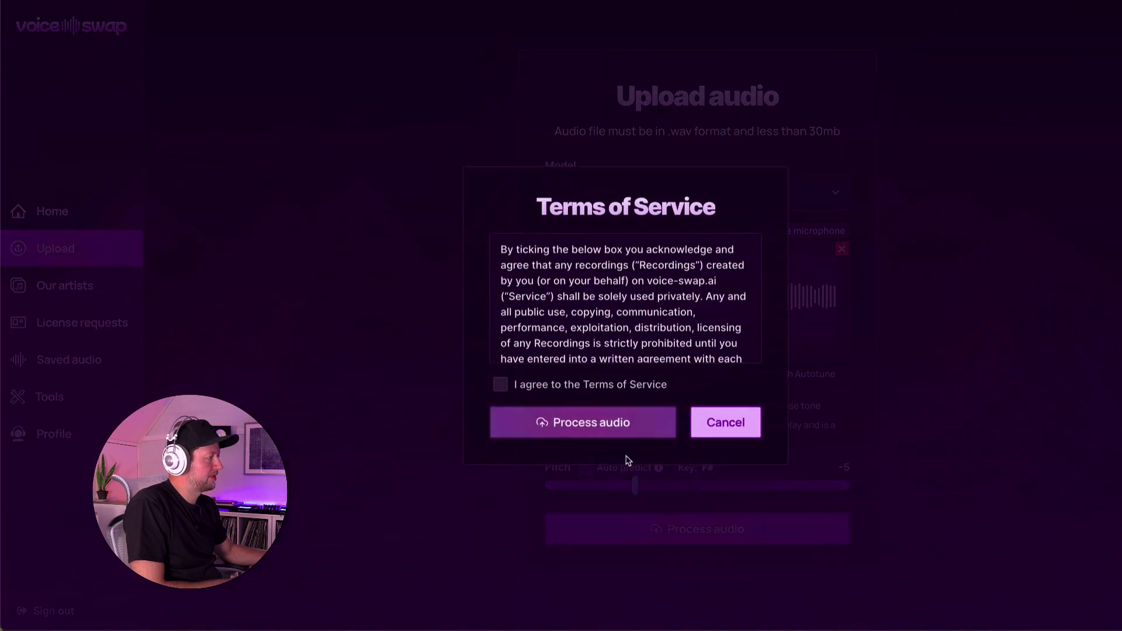
pyautogui.click(500, 383)
pyautogui.click(547, 423)
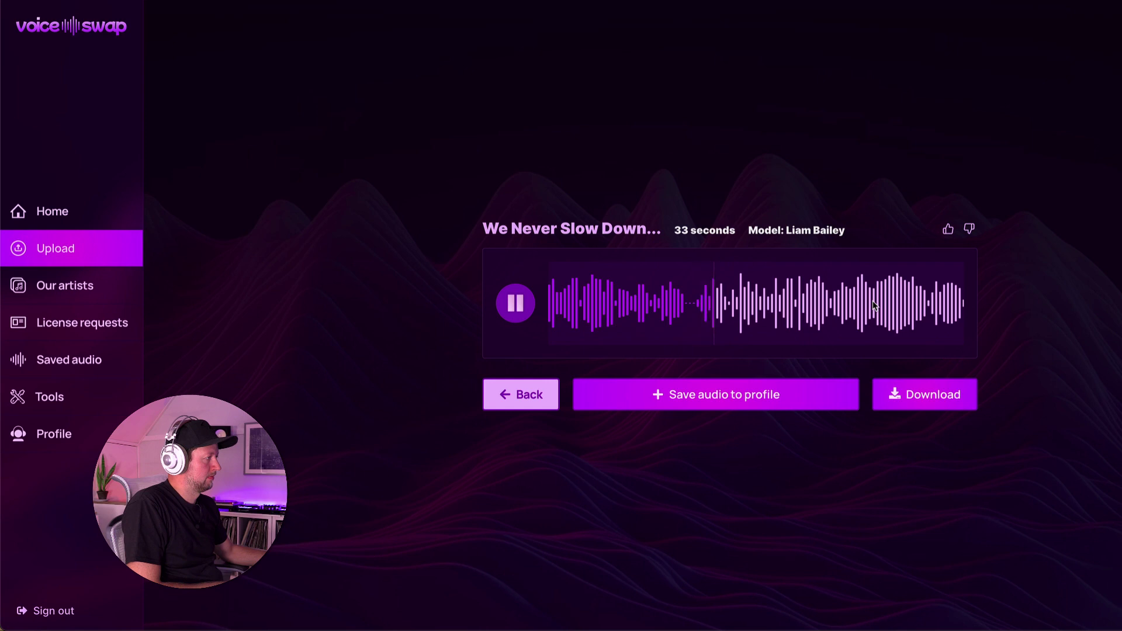
# Step: Listen to a section in the second half of the pitch-lowered Liam Bailey conversion and pause playback
pyautogui.click(846, 304)
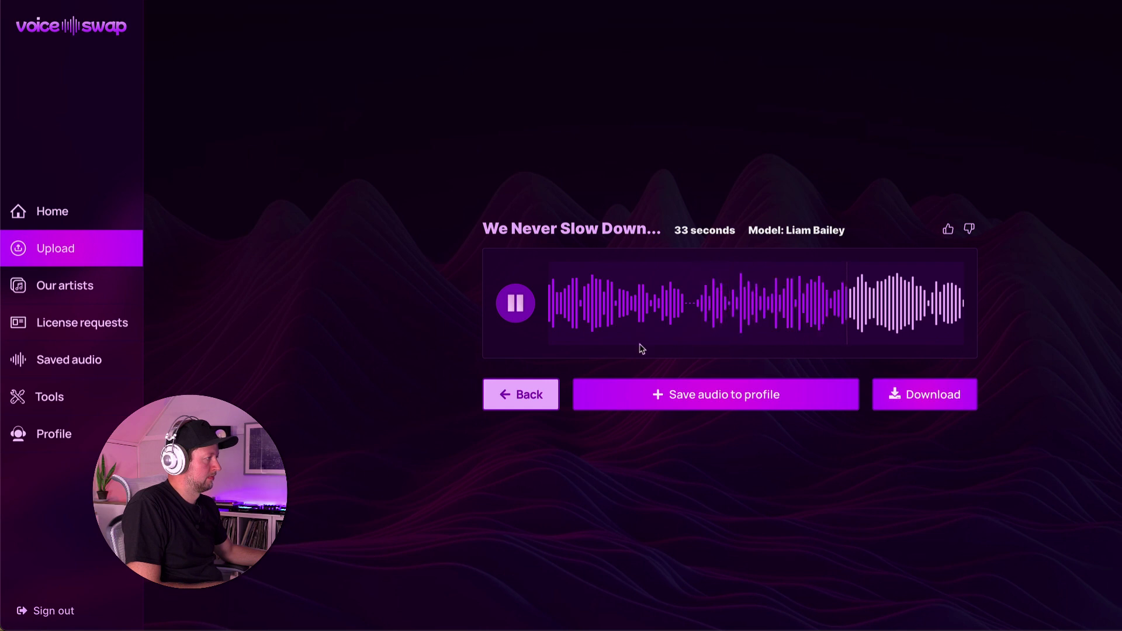
pyautogui.click(523, 305)
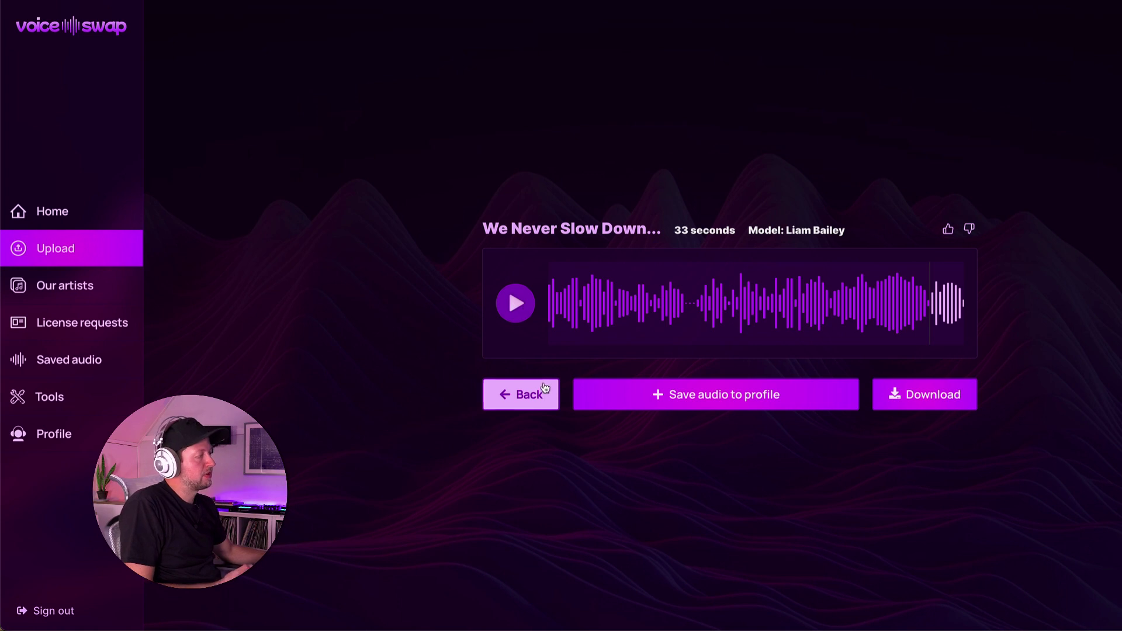
# Step: Return to the upload form and switch the voice model to the session artist Julia
pyautogui.click(525, 395)
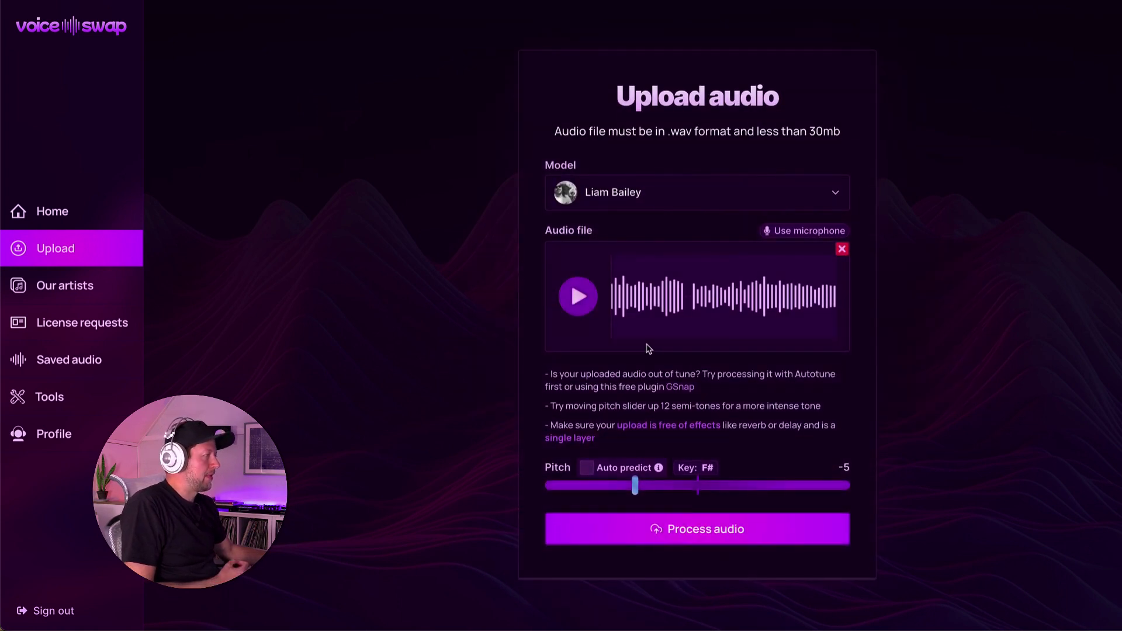
pyautogui.click(715, 200)
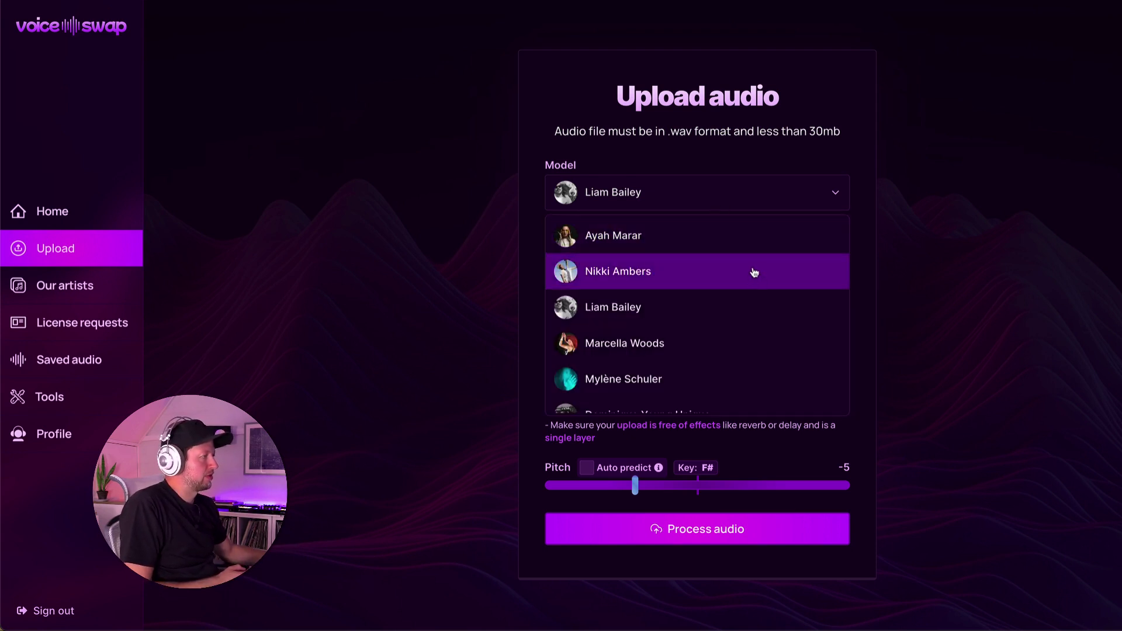
pyautogui.scroll(-2, 754, 272)
pyautogui.scroll(-2, 753, 272)
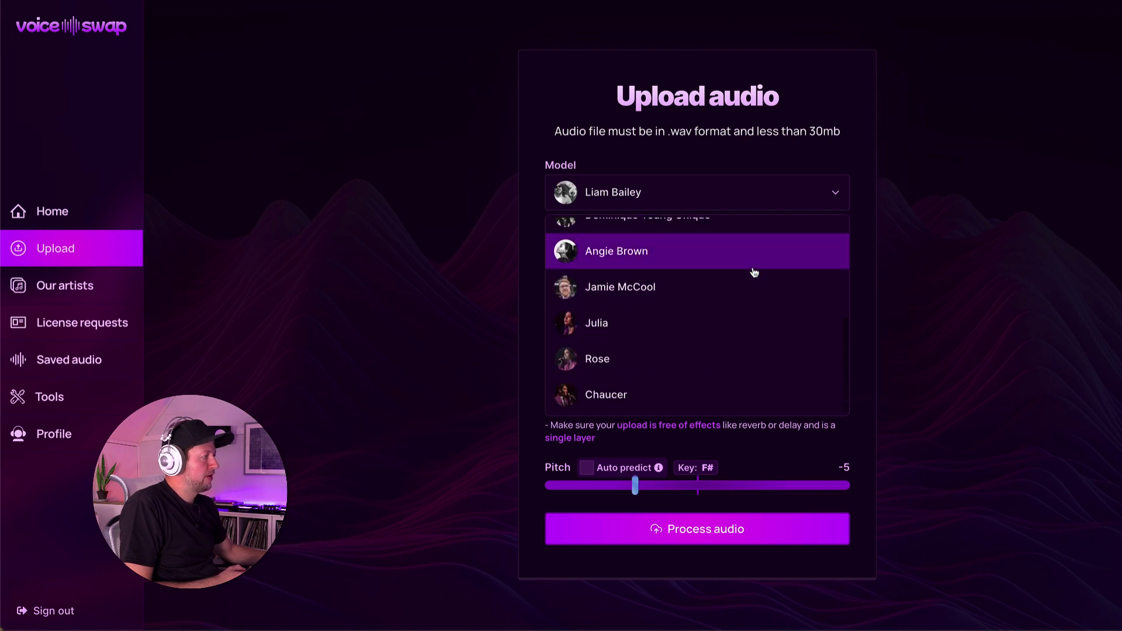
pyautogui.scroll(-1, 753, 272)
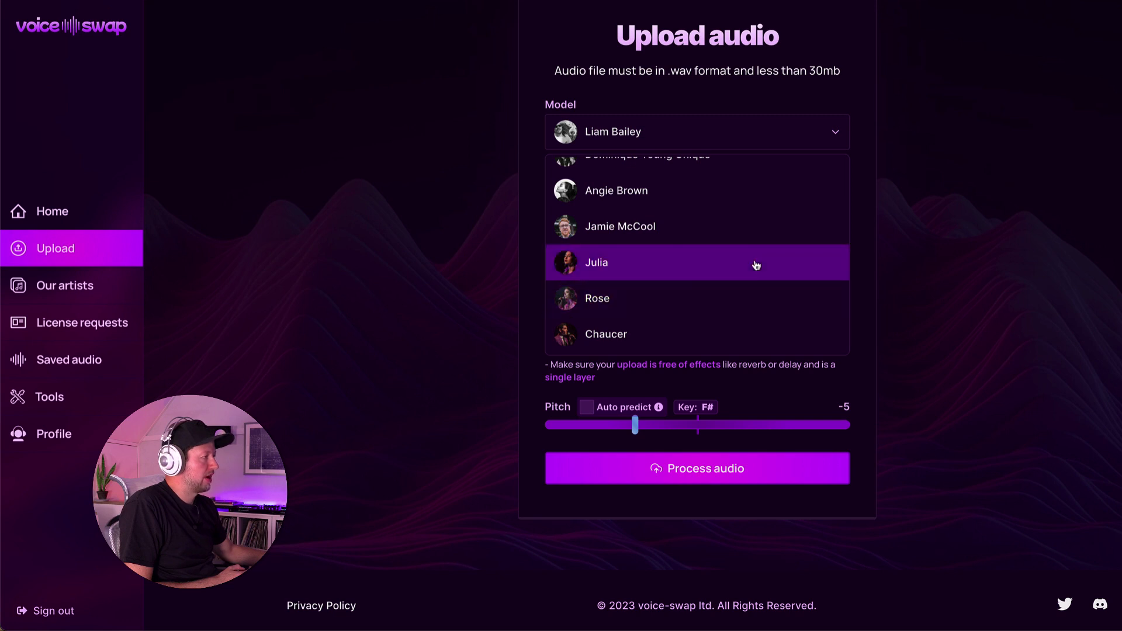
pyautogui.click(756, 265)
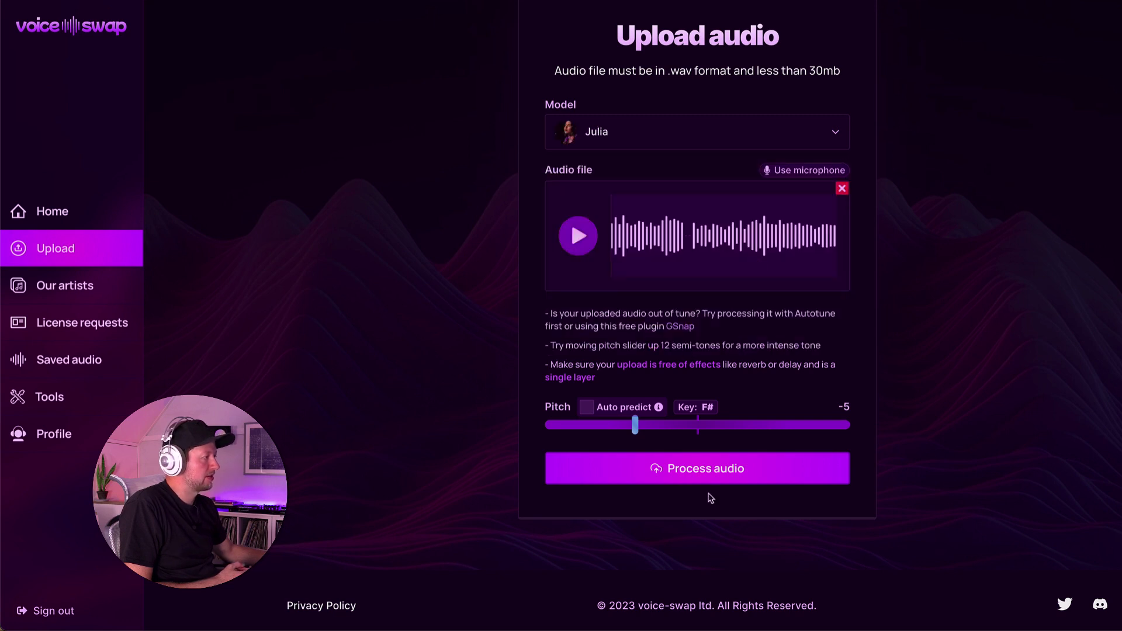
# Step: Set the pitch to +3 and process the vocal with Julia, agreeing to the Terms of Service
pyautogui.moveTo(636, 425); pyautogui.dragTo(734, 424)
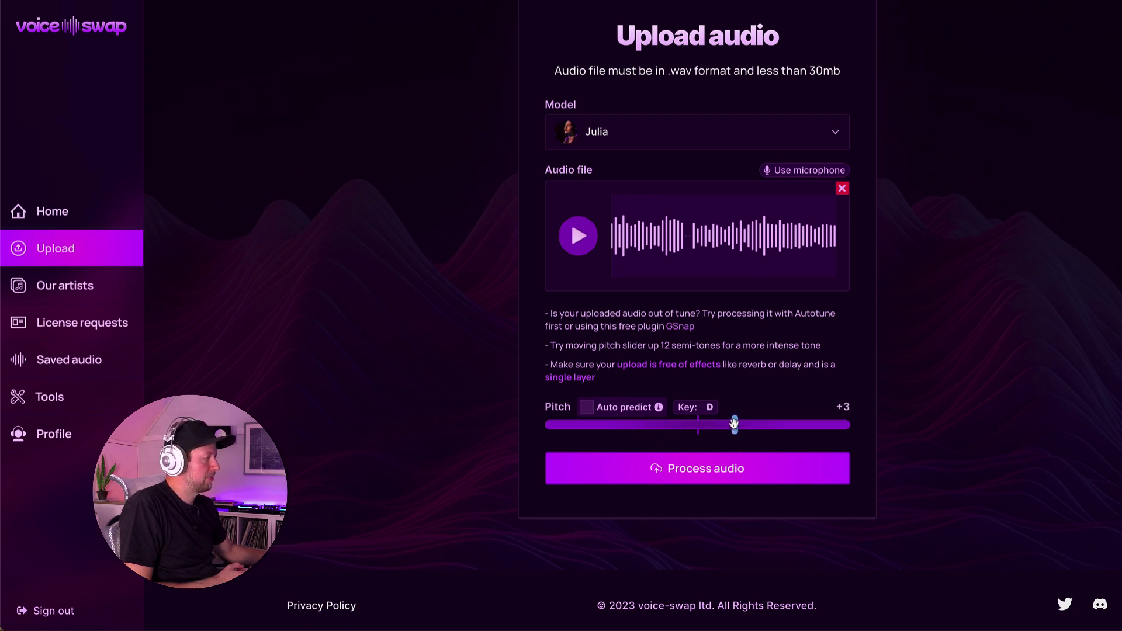
pyautogui.click(728, 473)
pyautogui.click(501, 384)
pyautogui.click(531, 421)
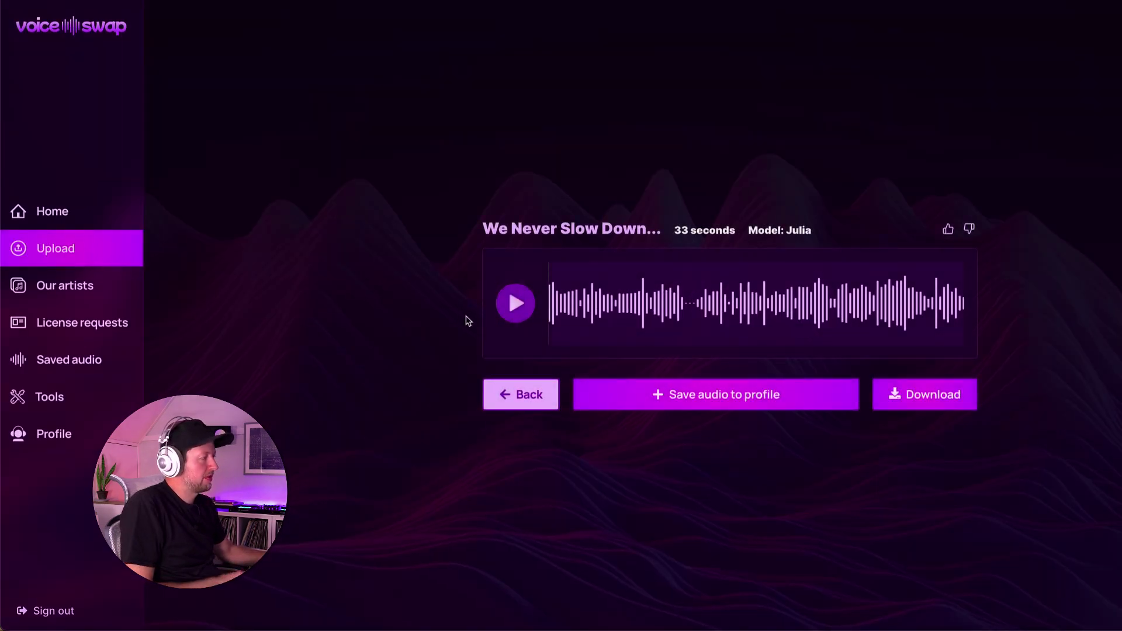
# Step: Listen to the Julia conversion from the start and in its second half, and return to the upload form
pyautogui.click(516, 303)
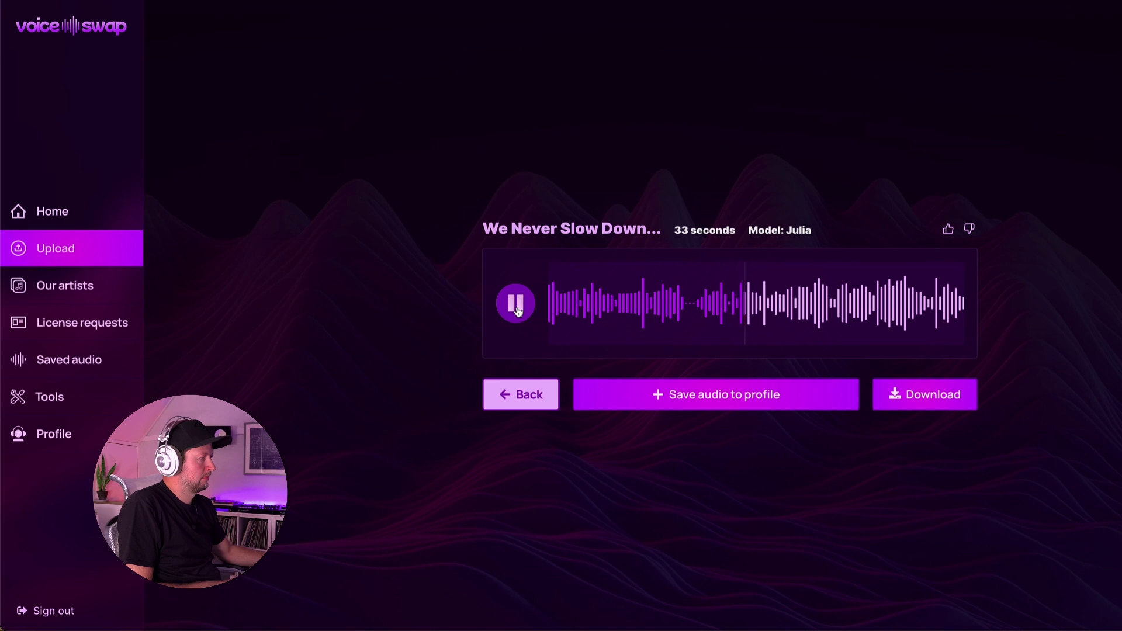
pyautogui.click(837, 298)
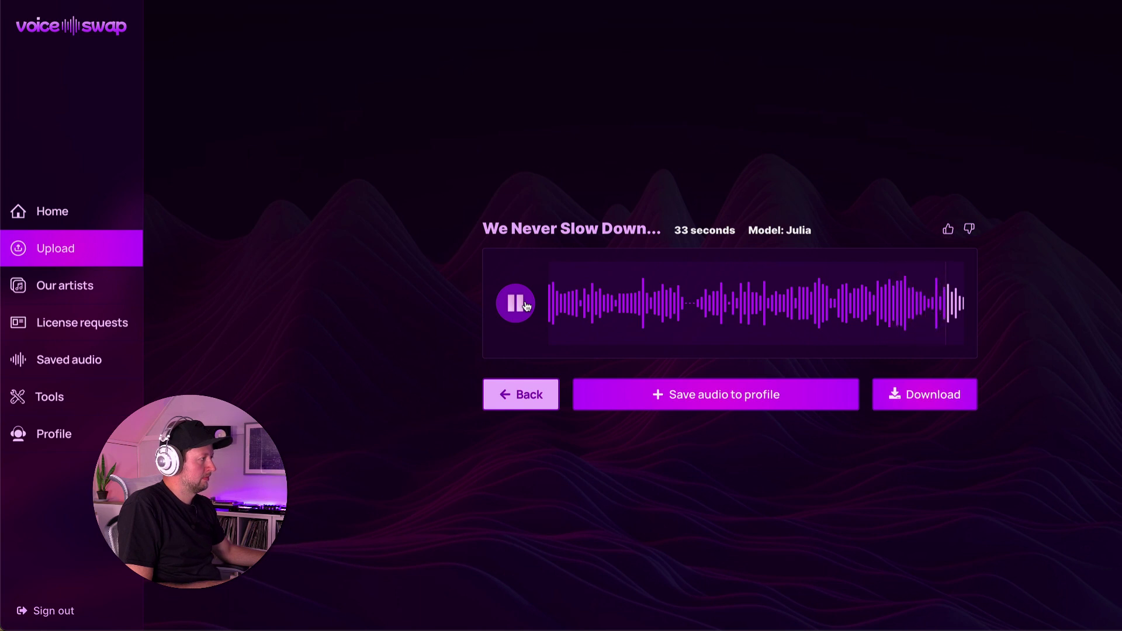
pyautogui.click(521, 395)
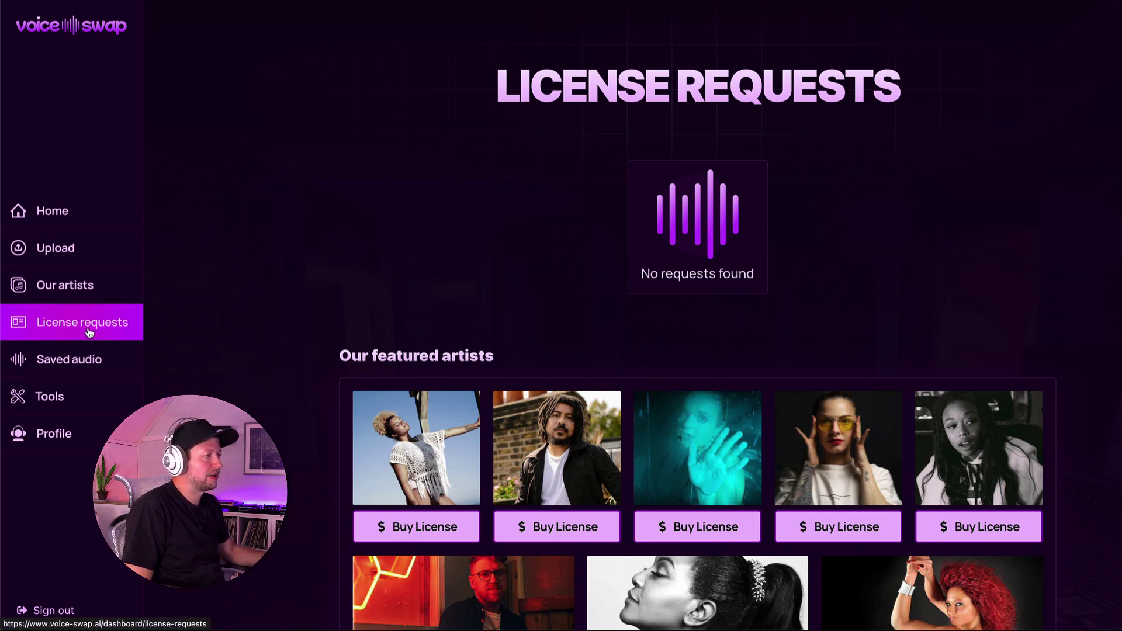
pyautogui.click(575, 534)
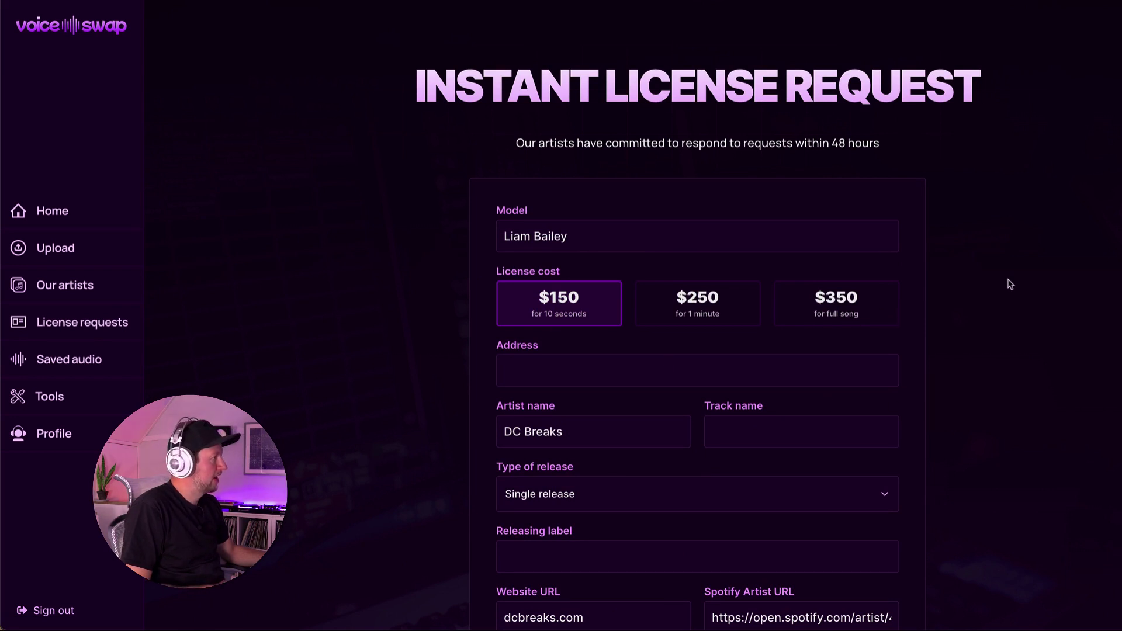
pyautogui.scroll(-1, 1010, 285)
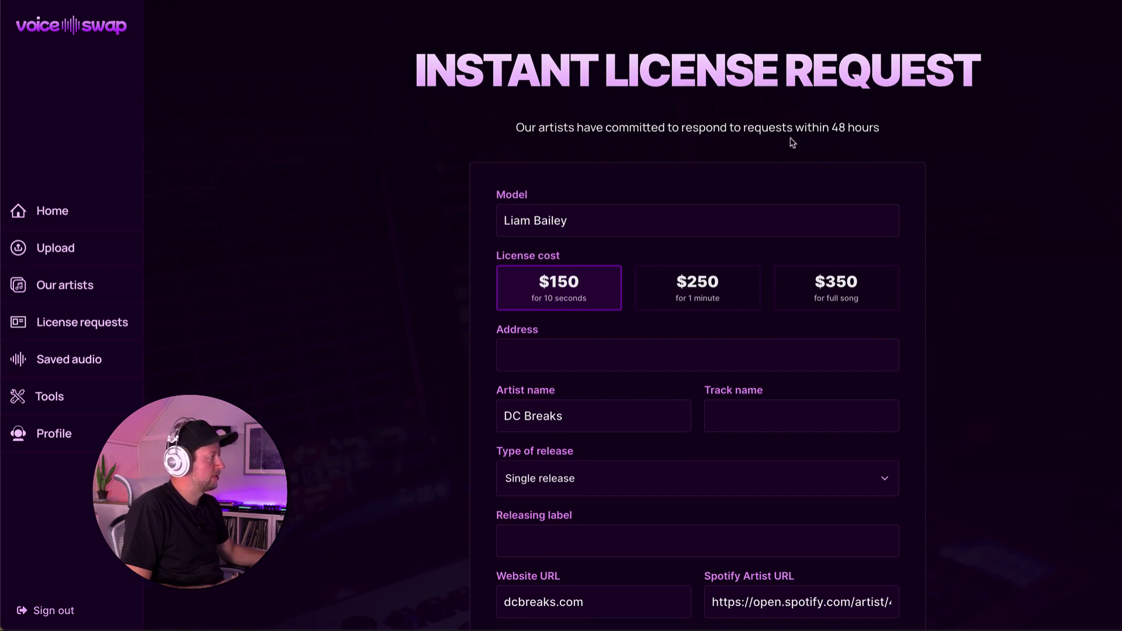
pyautogui.scroll(-2, 994, 142)
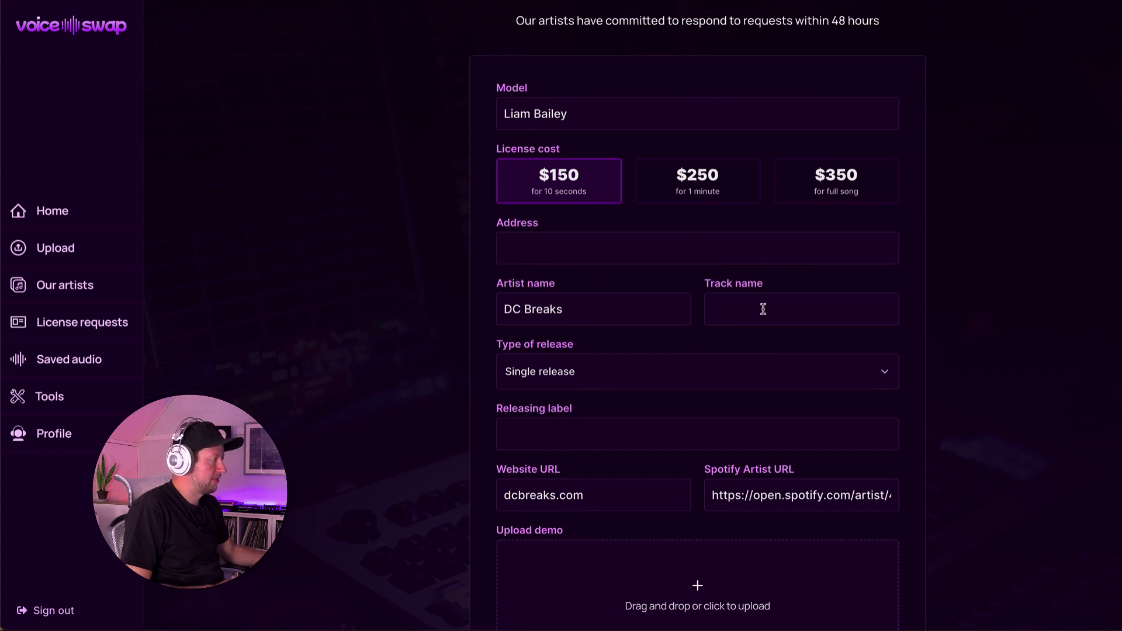
pyautogui.scroll(-2, 764, 309)
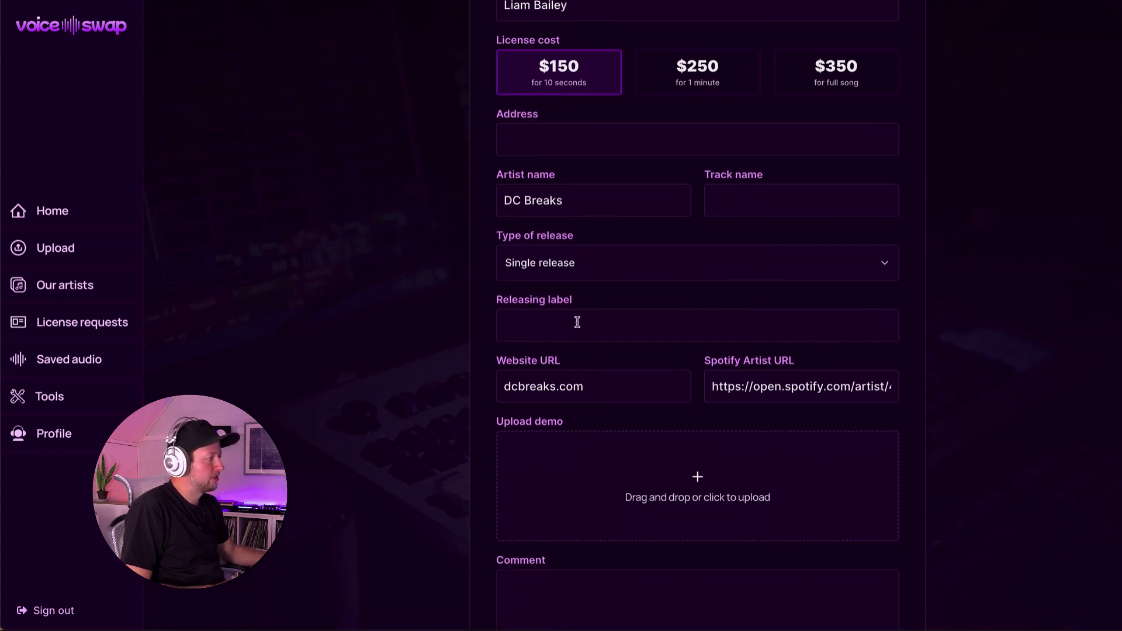
pyautogui.scroll(-1, 577, 322)
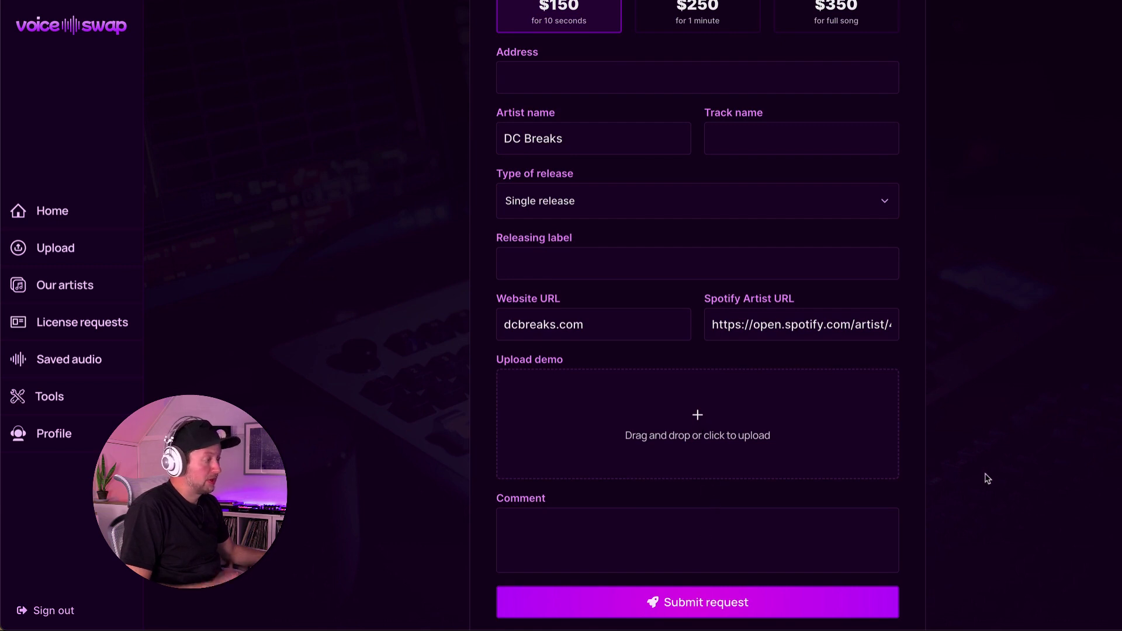
pyautogui.scroll(5, 987, 473)
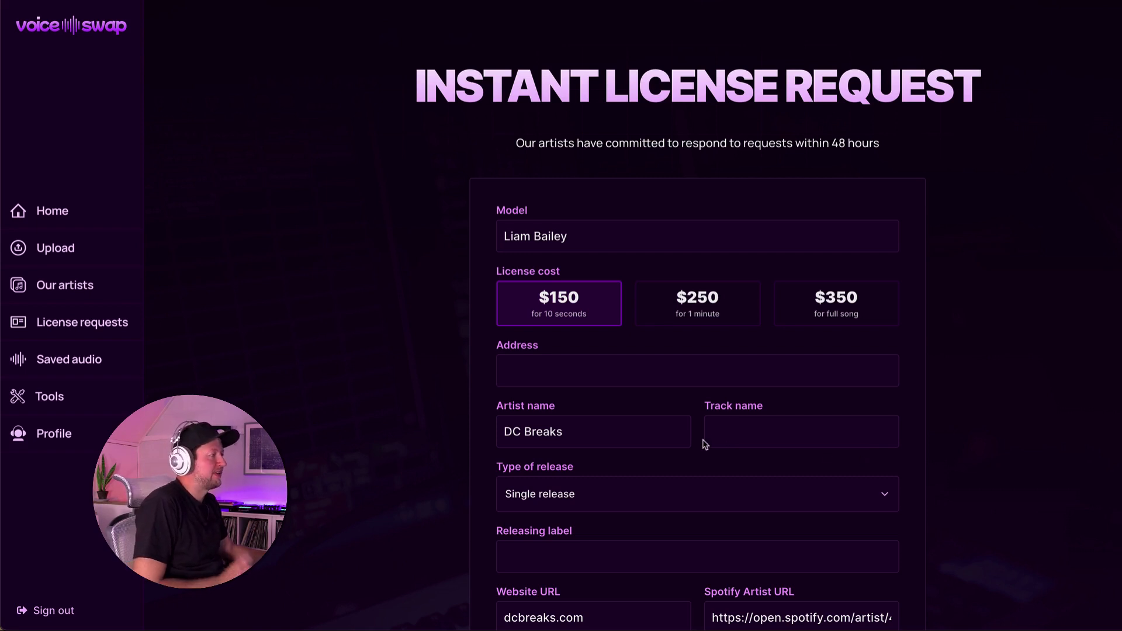
# Step: Choose the $350 full-song license for Liam Bailey and look over the rest of the request form
pyautogui.click(809, 311)
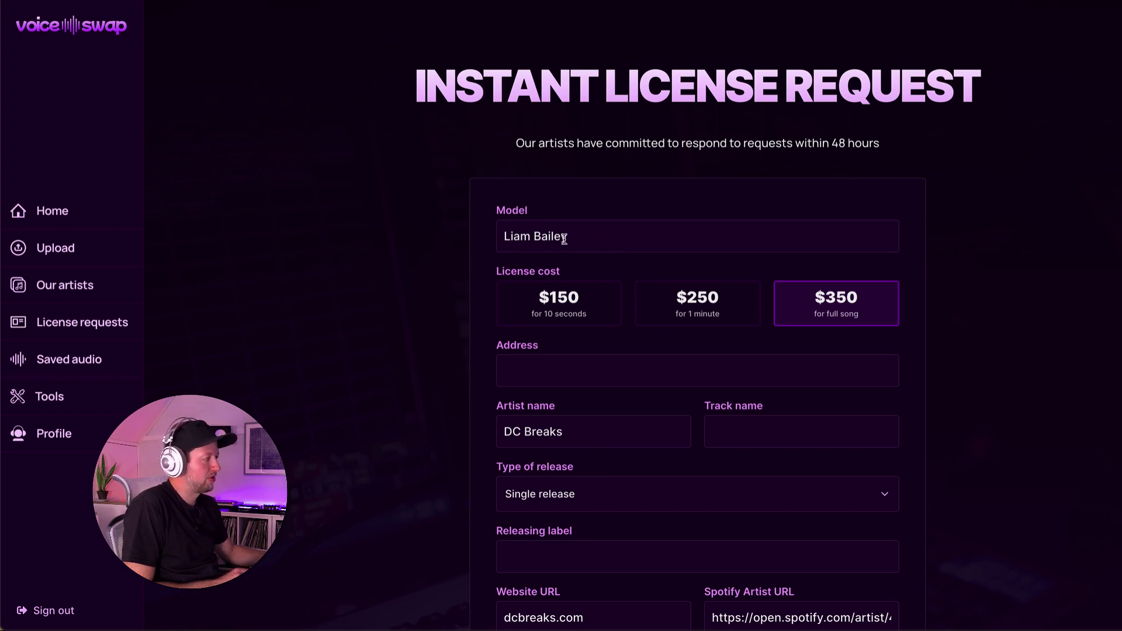
pyautogui.scroll(-3, 637, 245)
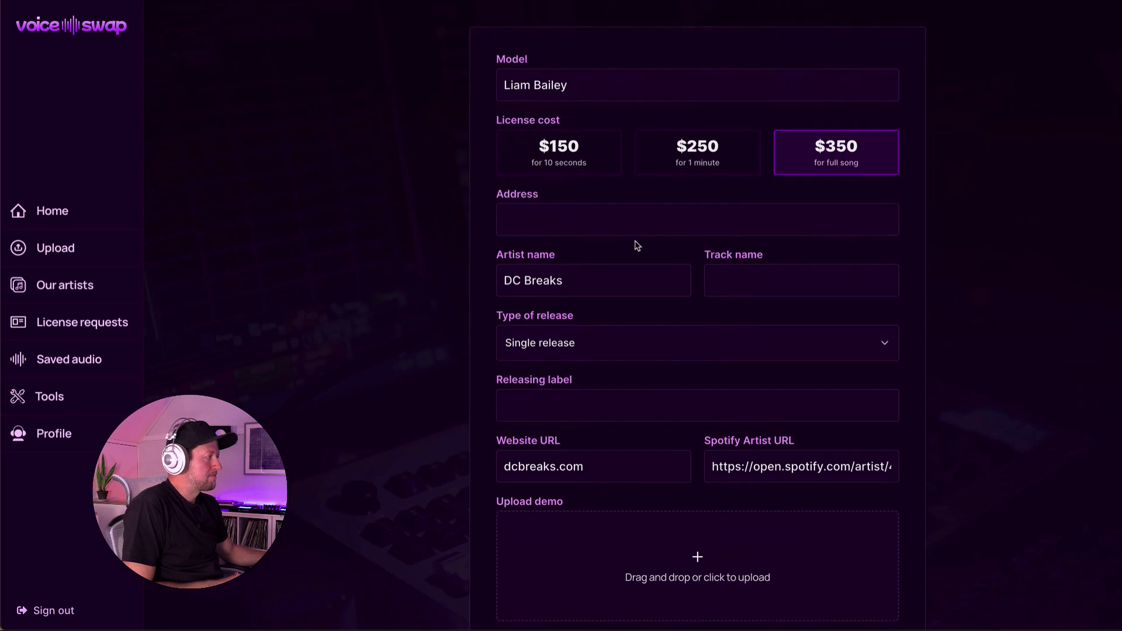
pyautogui.scroll(-2, 636, 246)
pyautogui.scroll(5, 637, 245)
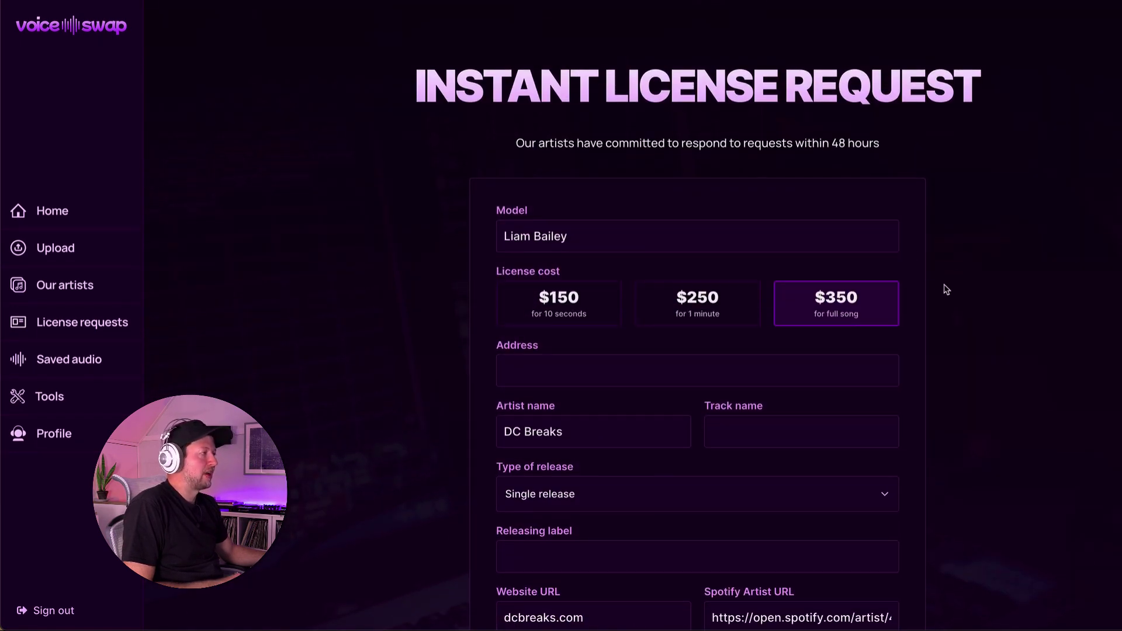
pyautogui.scroll(-3, 970, 301)
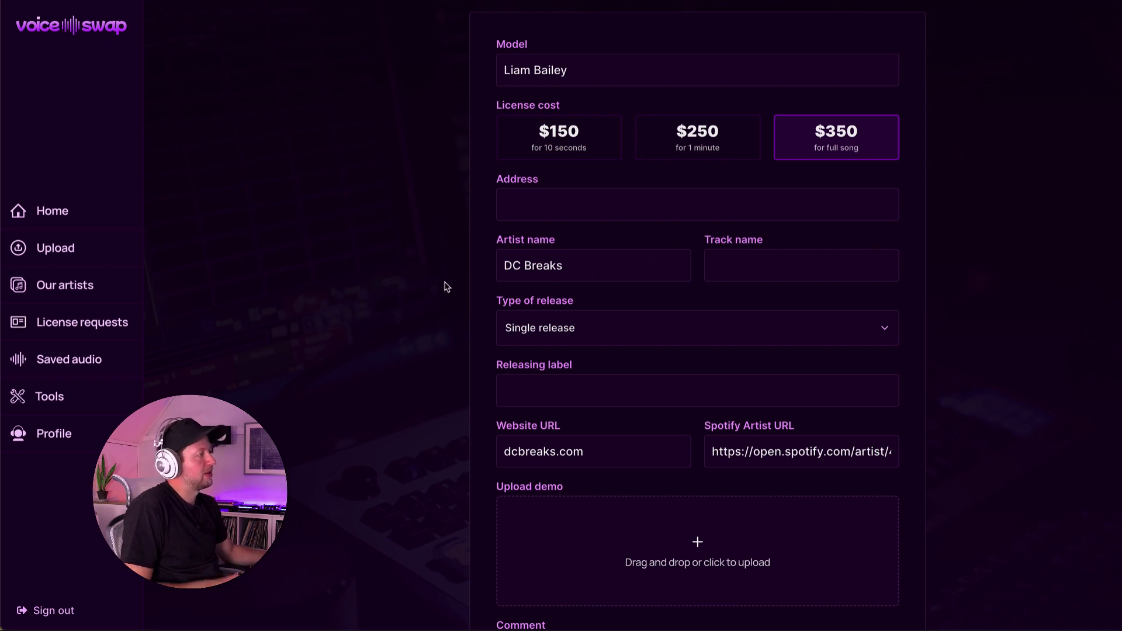
# Step: Return to the license requests overview and open the request form for the session artist Chaucer to check the license costs
pyautogui.click(82, 322)
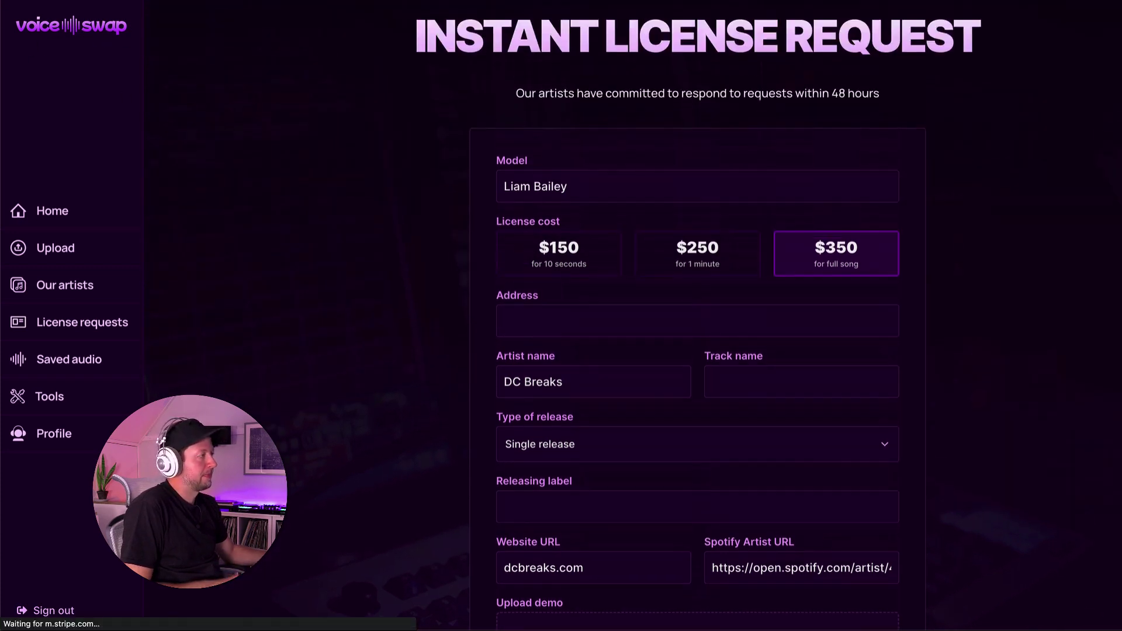
pyautogui.scroll(-7, 695, 327)
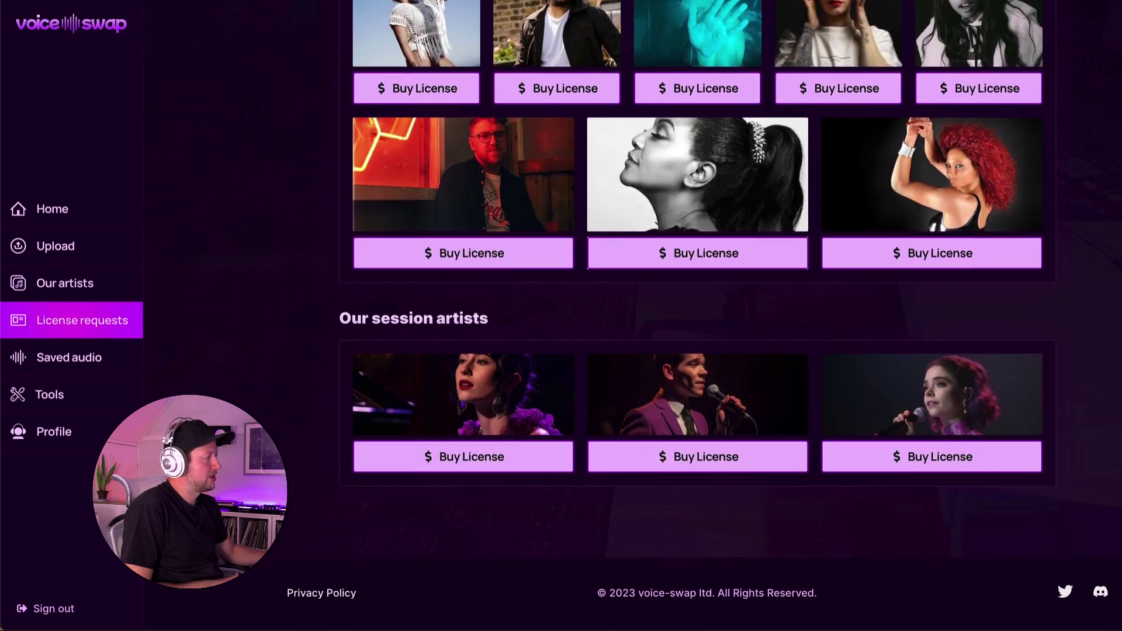
pyautogui.click(696, 464)
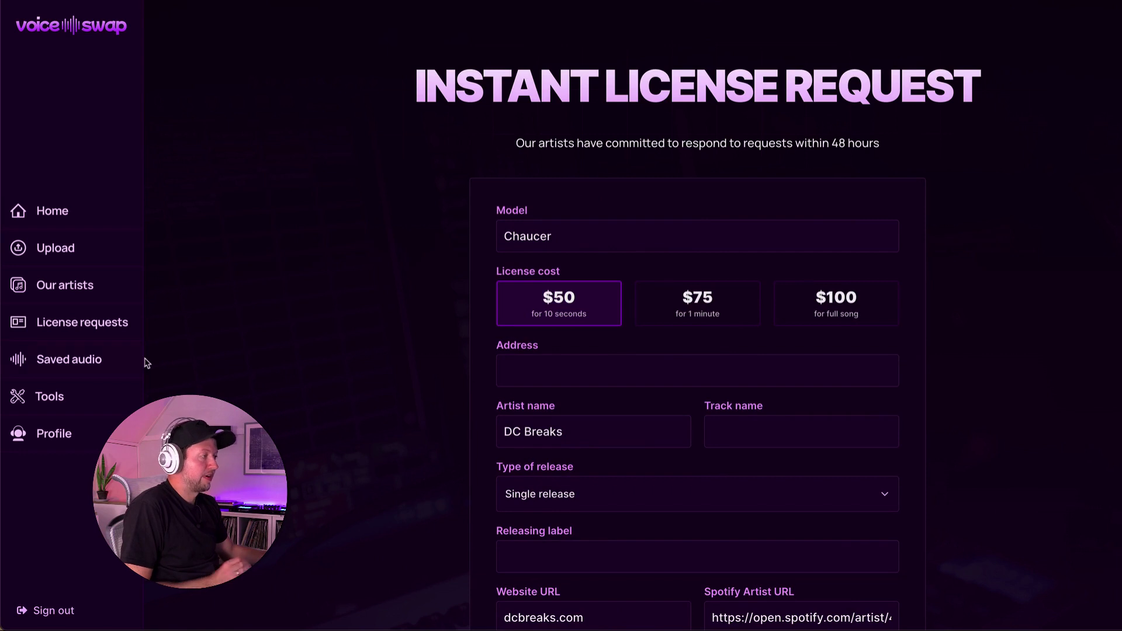
# Step: Look through the featured and session artists on the license requests overview, and open the main site's Your model page
pyautogui.scroll(-1, 199, 348)
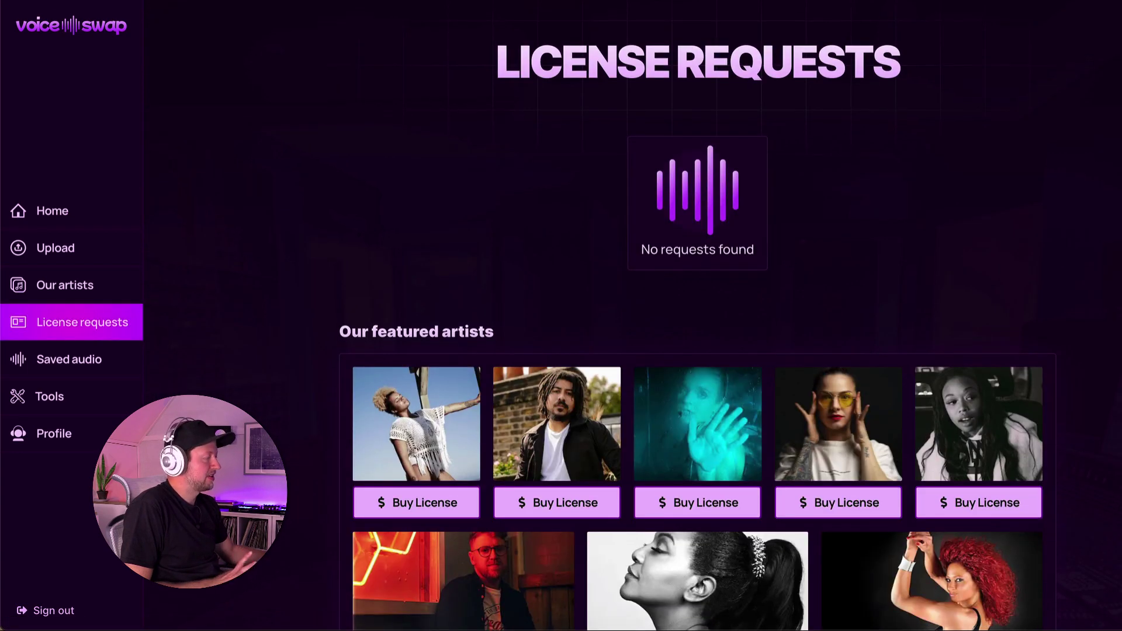
pyautogui.scroll(-2, 697, 444)
pyautogui.scroll(-4, 698, 316)
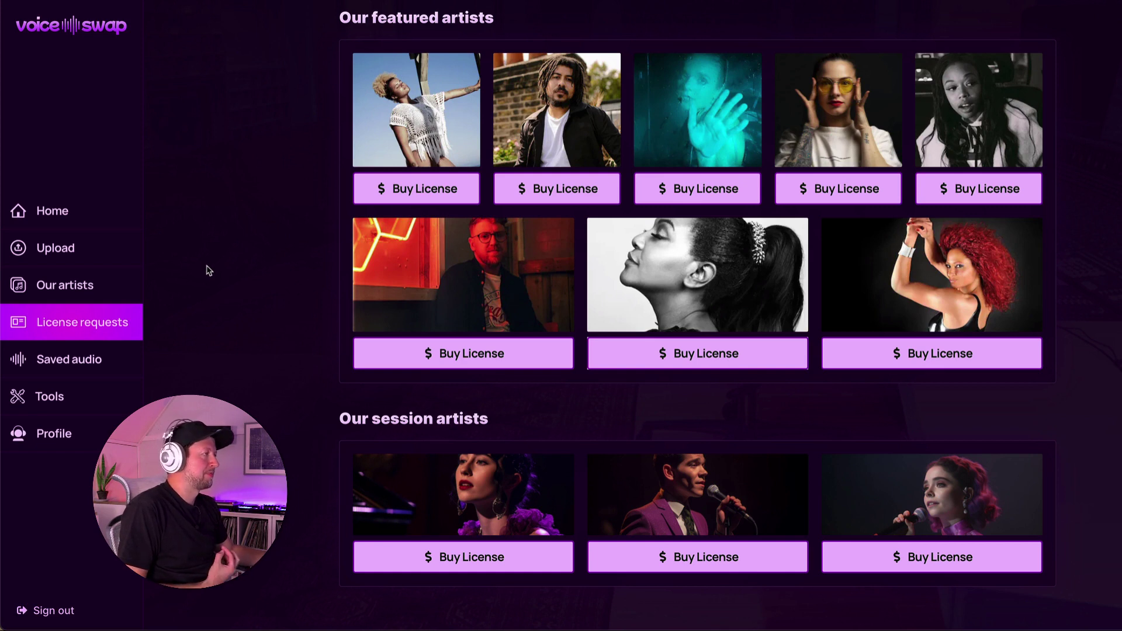
pyautogui.click(72, 29)
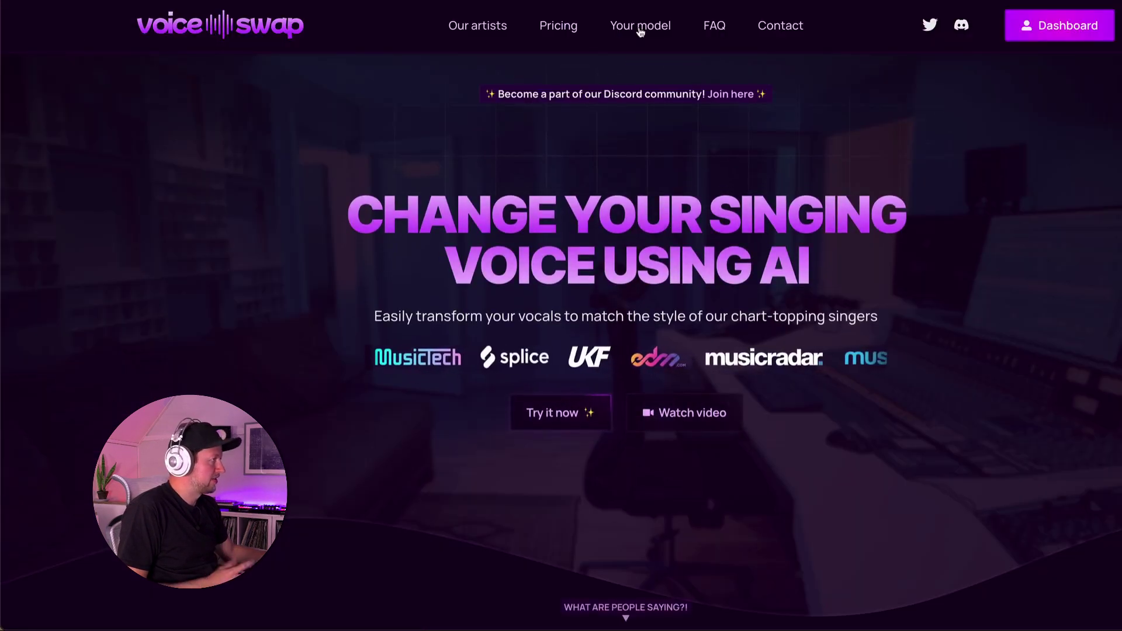
pyautogui.click(640, 26)
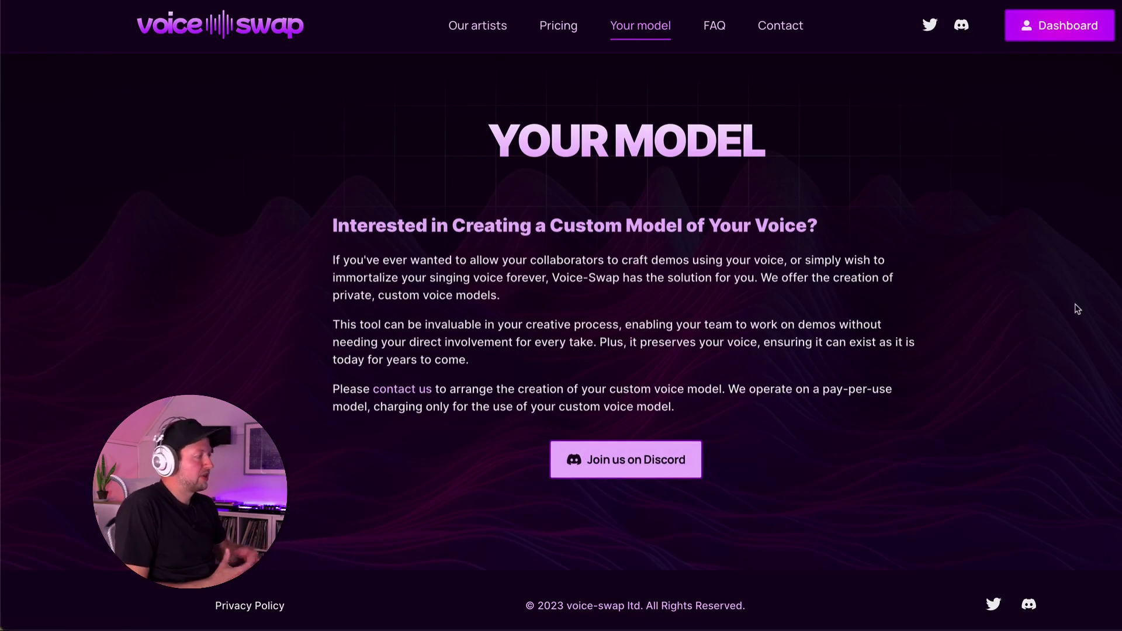